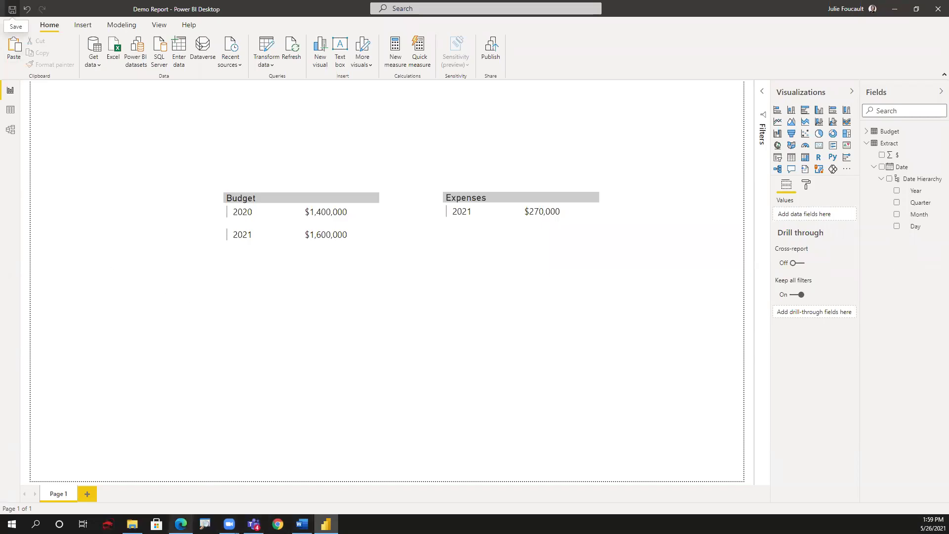
Glance at the Power BI service, then return to the Demo Report in Desktop and open Transform data.
left_click(181, 524)
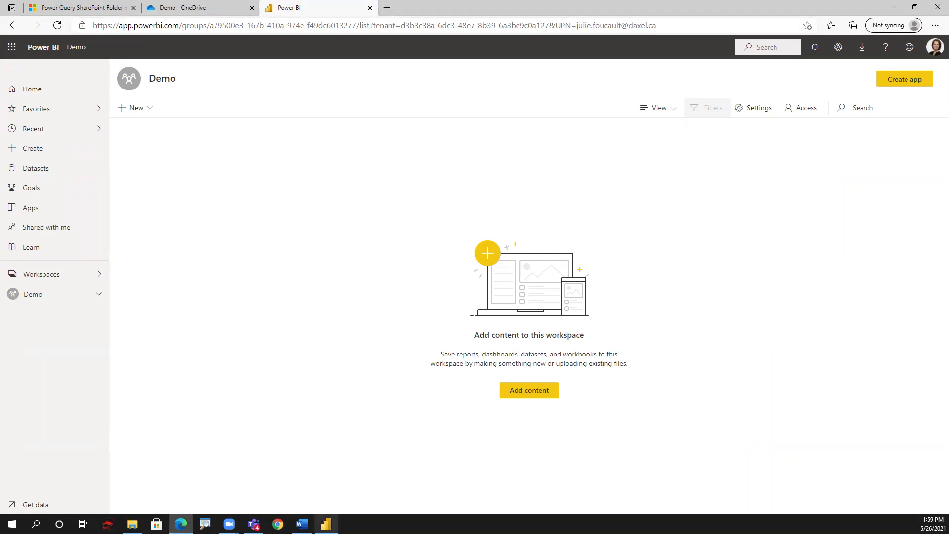
left_click(326, 524)
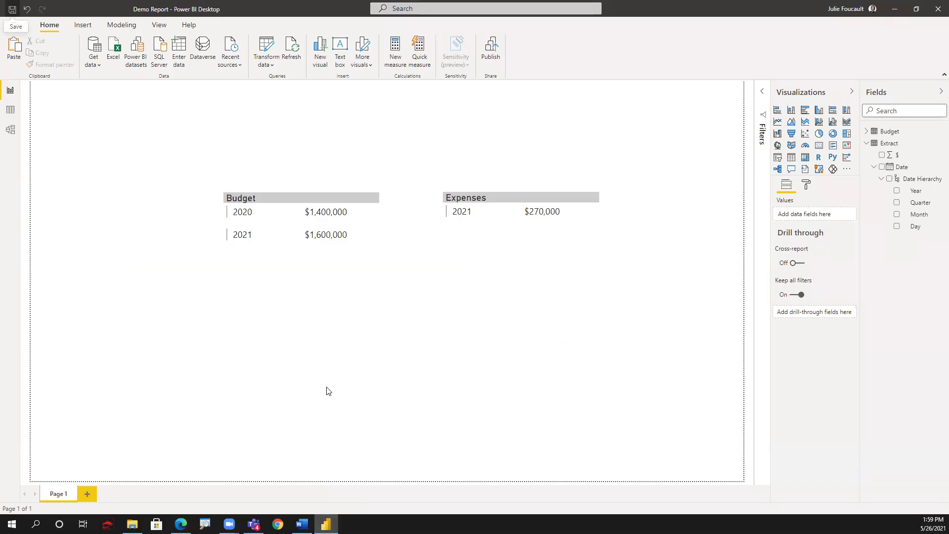
left_click(259, 69)
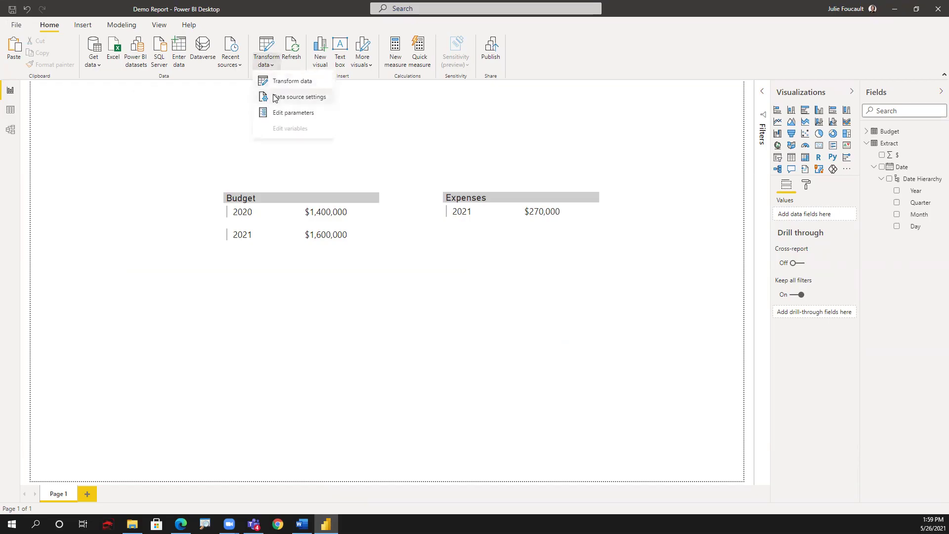
Review the SharePoint site and Extract.csv sources in Data source settings, then close it.
left_click(276, 99)
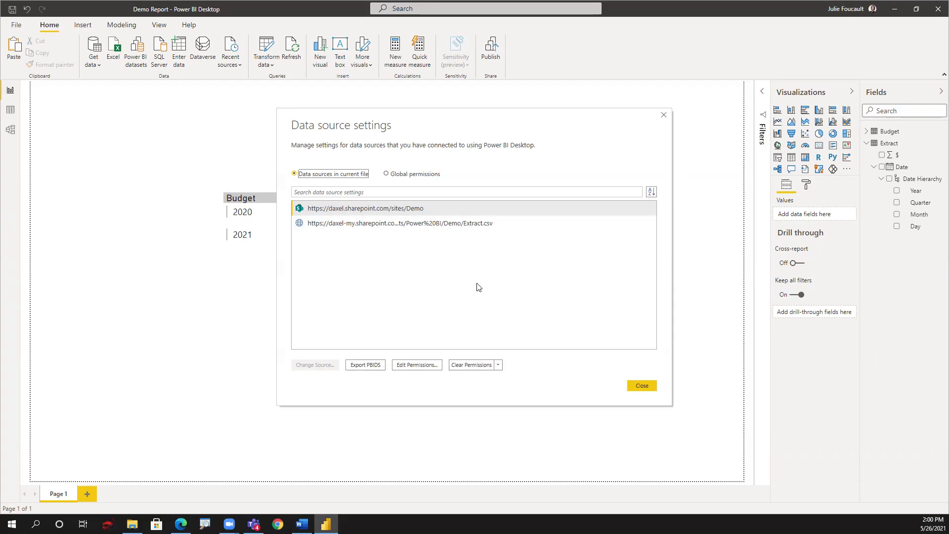
left_click(645, 390)
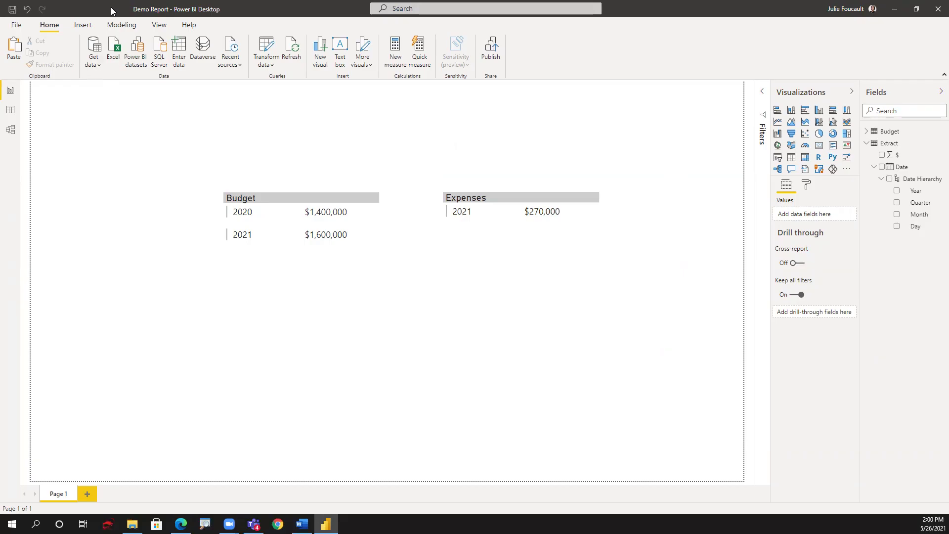
Save a copy of the report as Demo Report-20210524.pbix in the Demo folder.
left_click(15, 27)
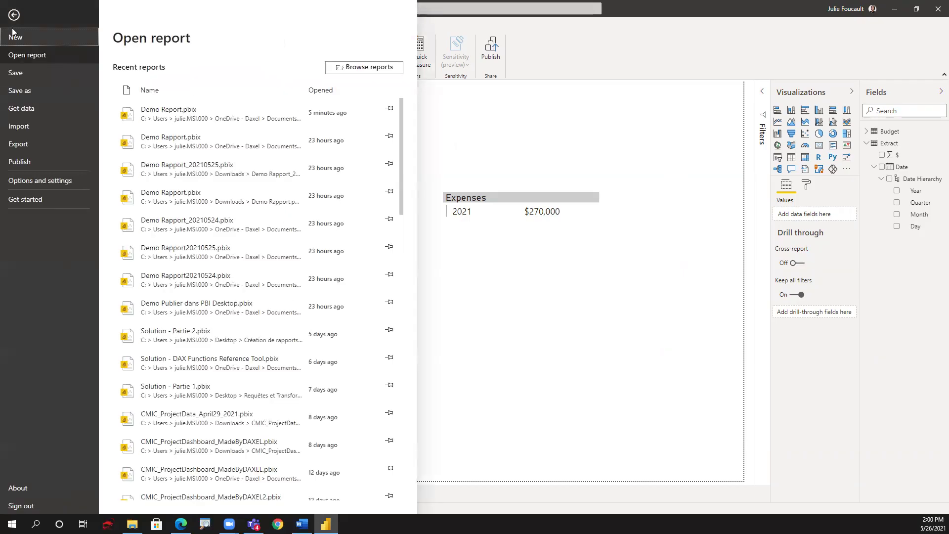
left_click(19, 90)
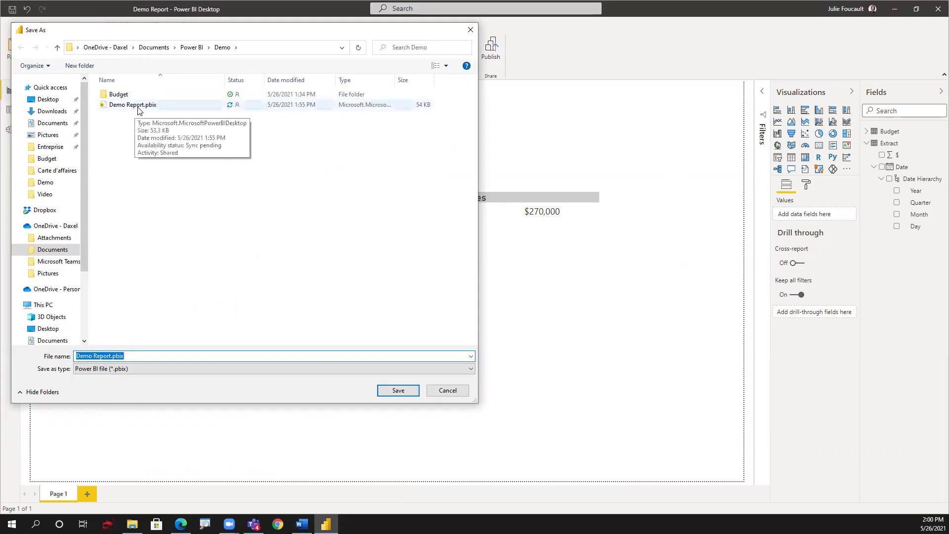
left_click(110, 356)
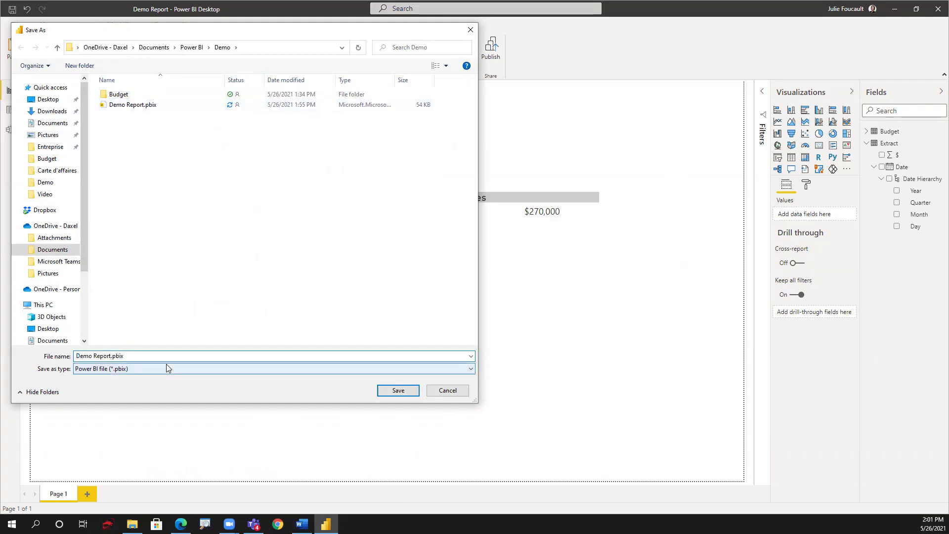
type("20210524")
left_click(110, 353)
type("-")
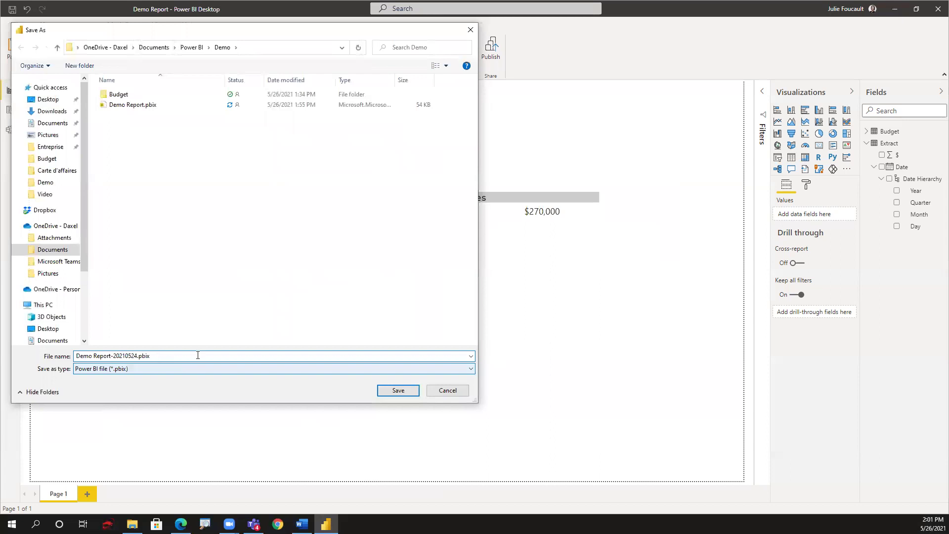
left_click(396, 390)
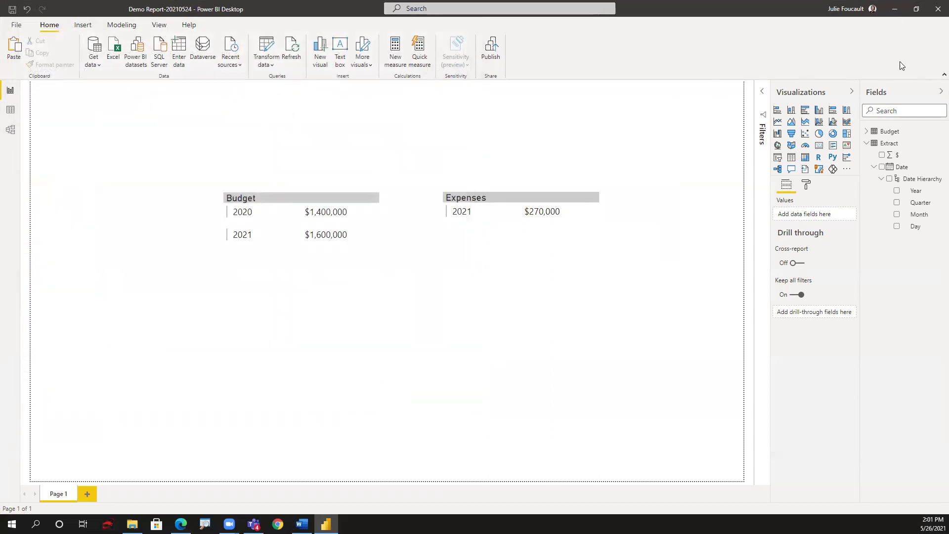
Close Power BI Desktop and confirm both report files are in OneDrive's Demo folder.
left_click(937, 11)
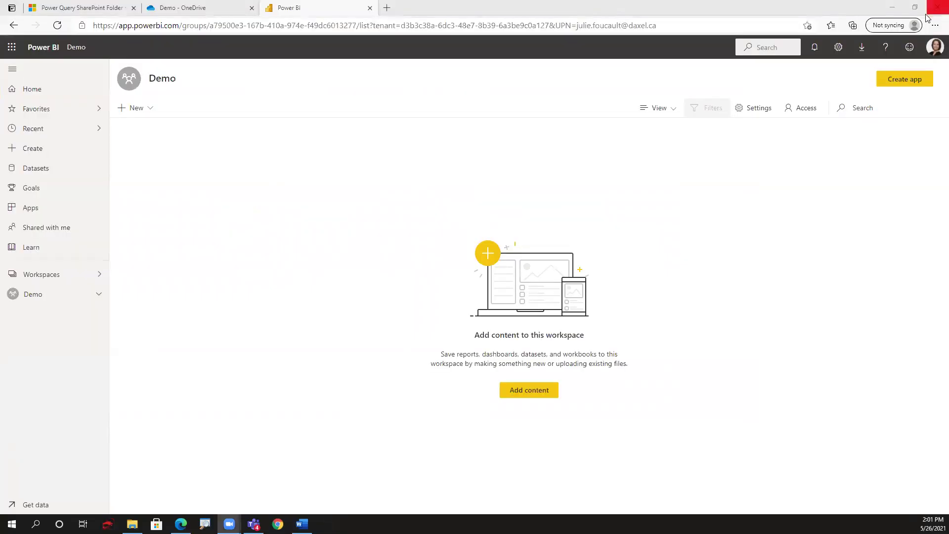
left_click(160, 14)
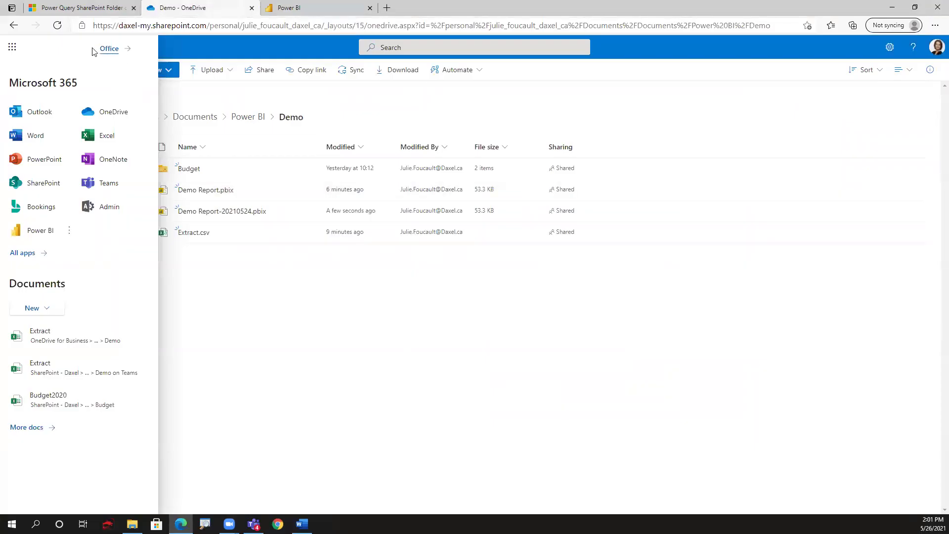
left_click(12, 48)
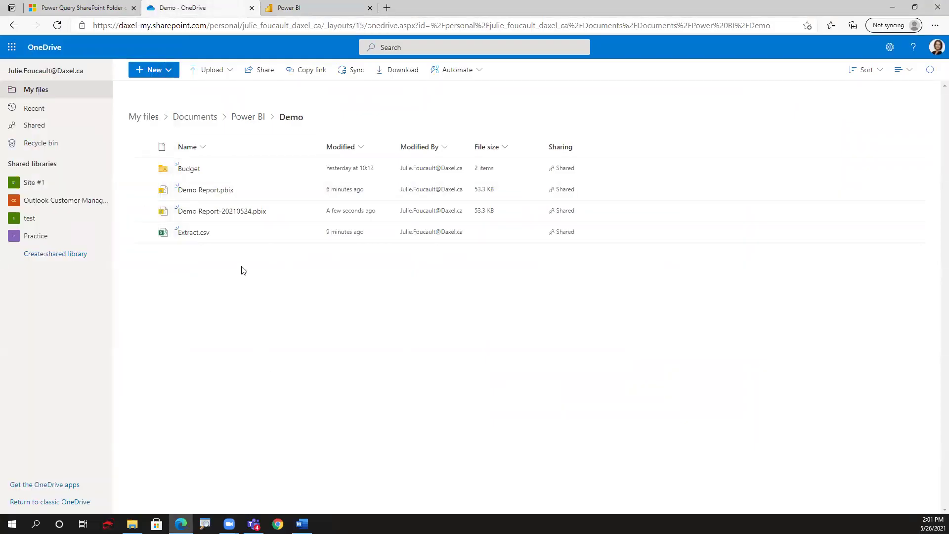
mouse_move(203, 194)
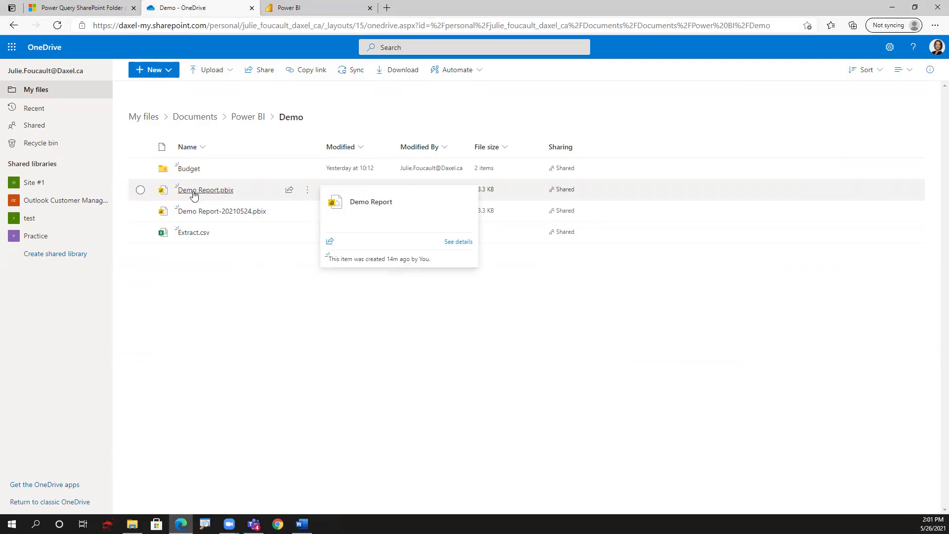
left_click(307, 191)
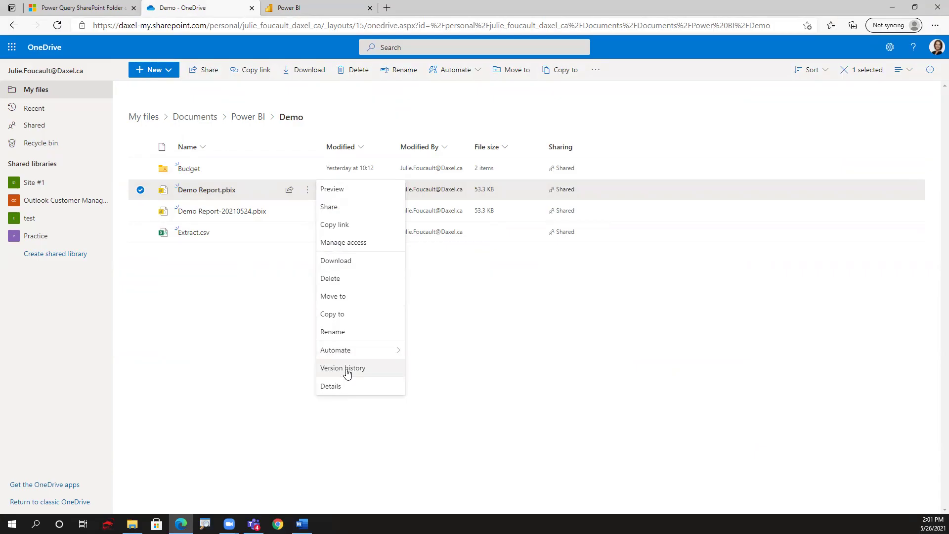
left_click(277, 370)
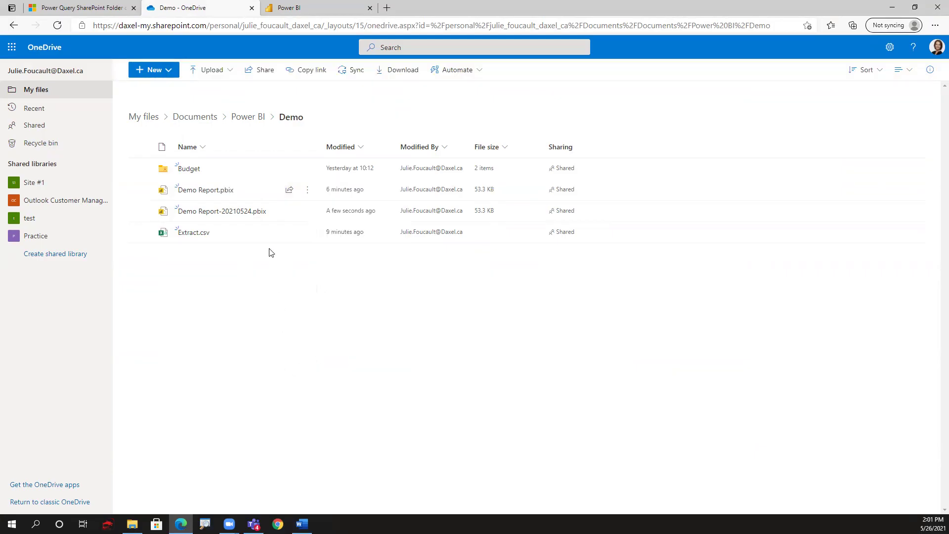
Copy the personal site portion of the OneDrive address.
mouse_move(206, 206)
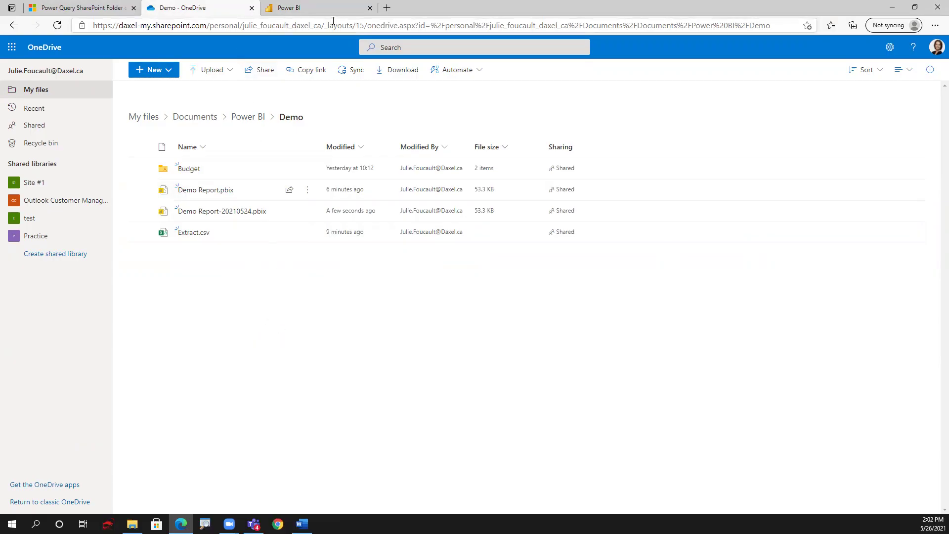
left_click_drag(325, 25, 88, 19)
key("ctrl+c")
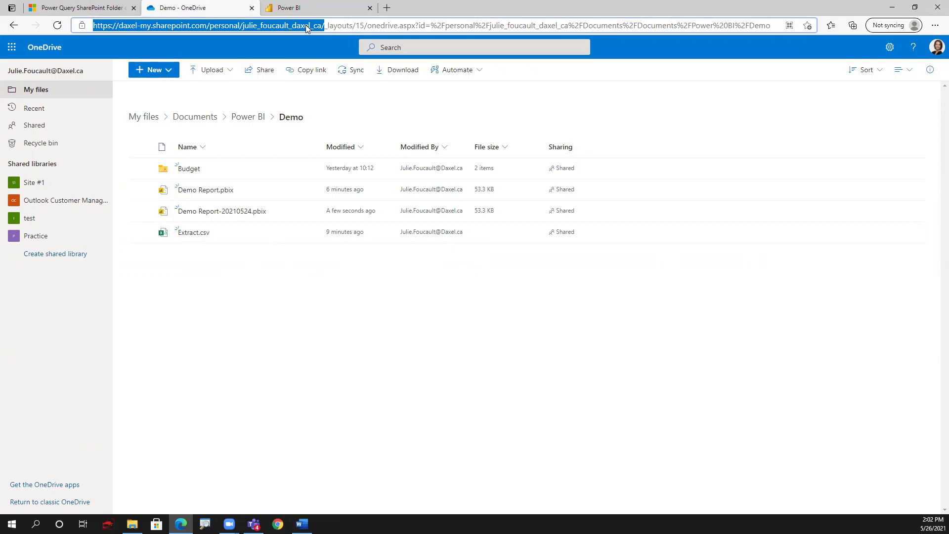
left_click(303, 10)
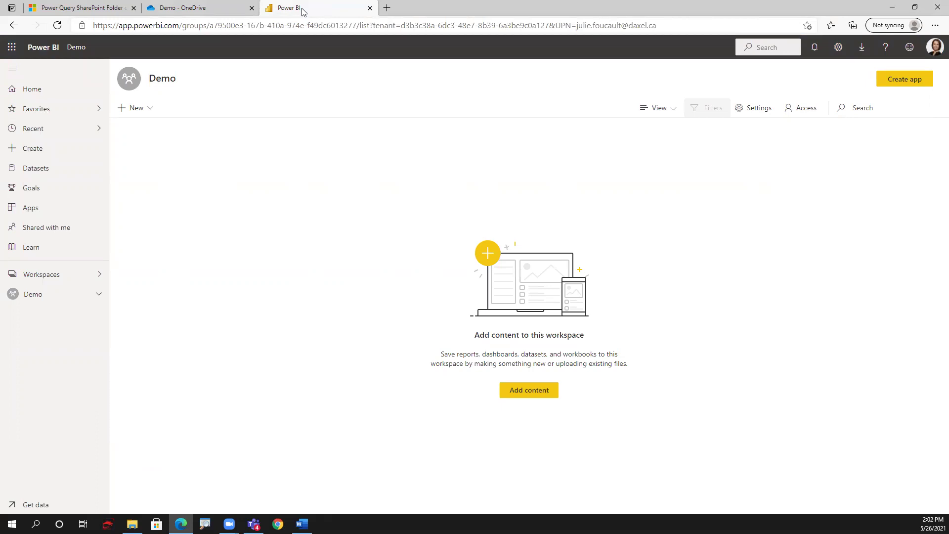
Open the Workspaces list, start creating a new workspace, then cancel it.
left_click(47, 274)
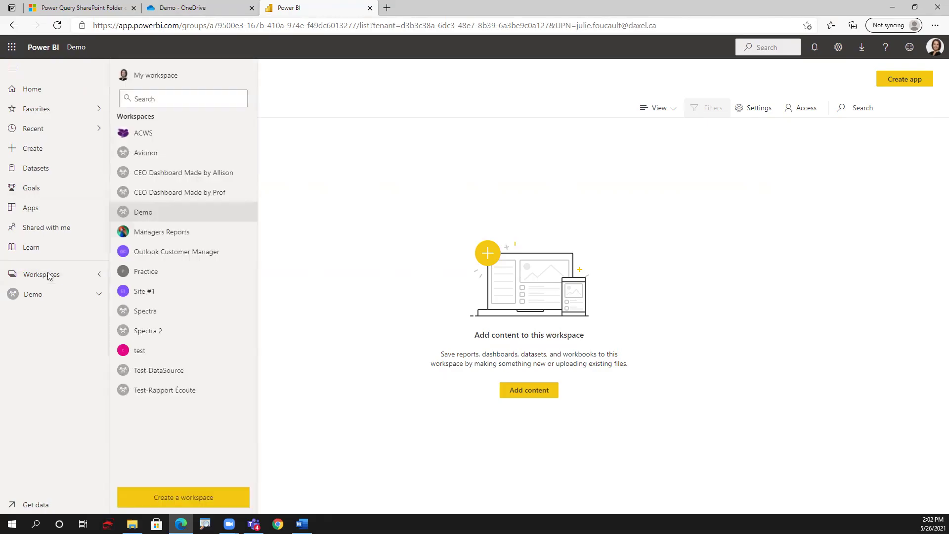
left_click(167, 503)
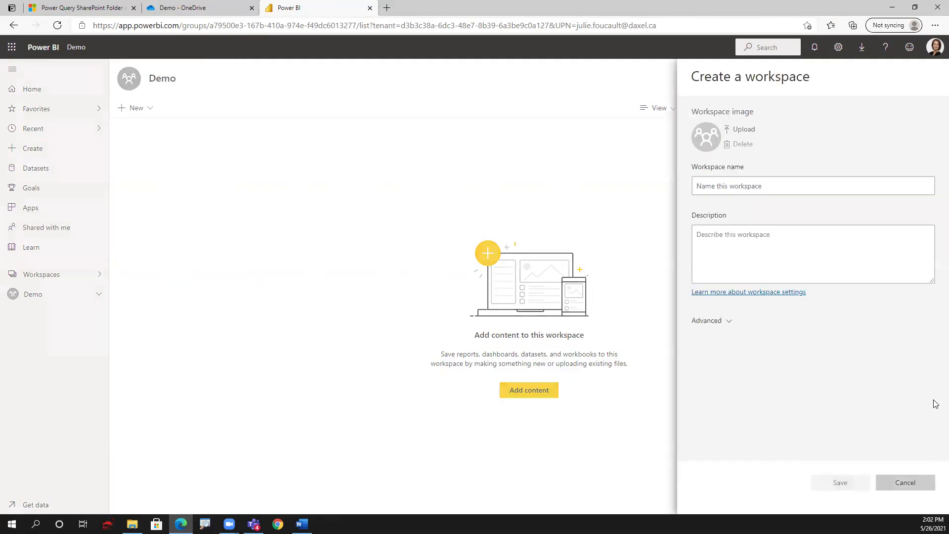
left_click(897, 488)
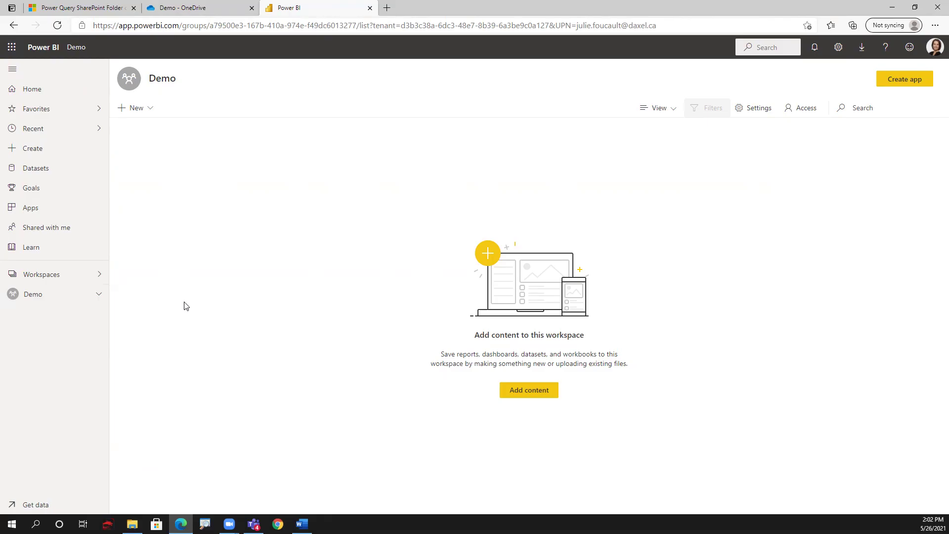
Start a SharePoint team-site file import and connect to the pasted personal site address.
left_click(151, 113)
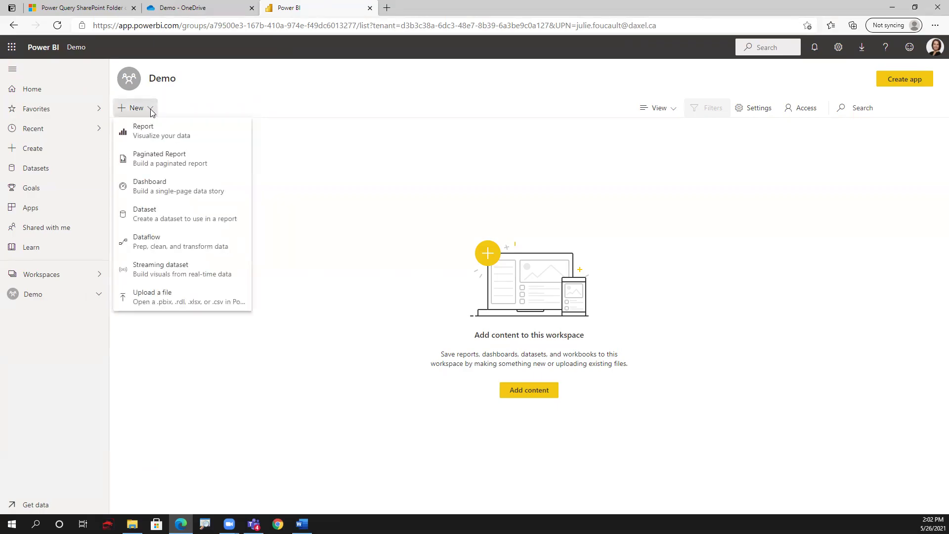
left_click(162, 306)
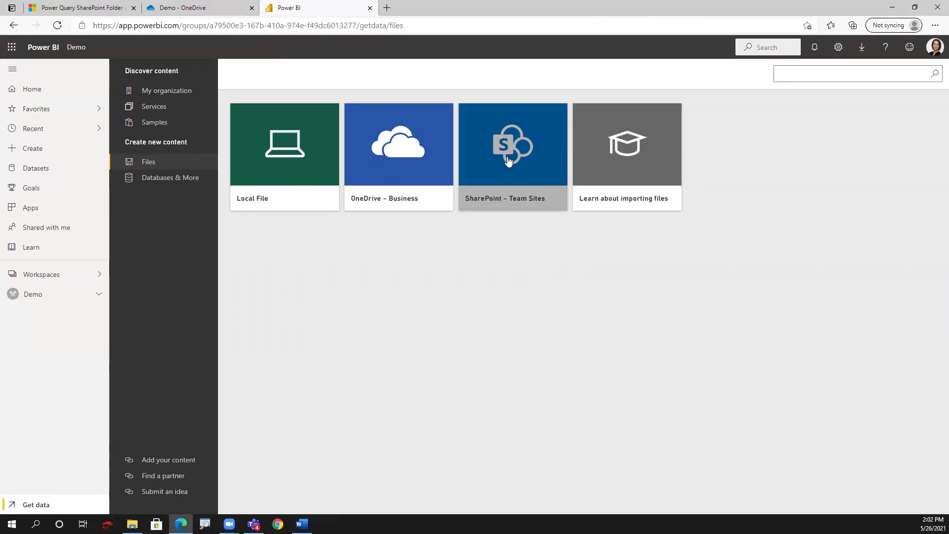
left_click(508, 171)
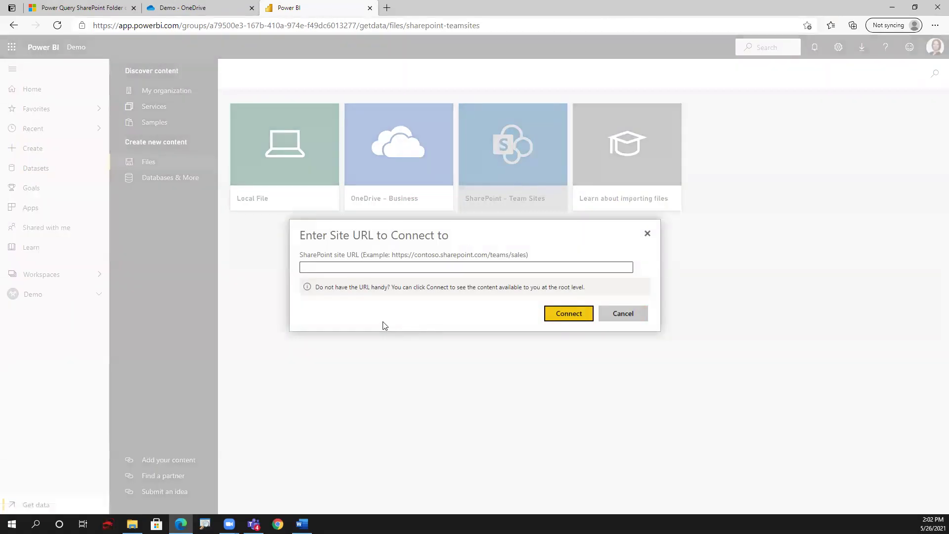
left_click(361, 268)
key("ctrl+v")
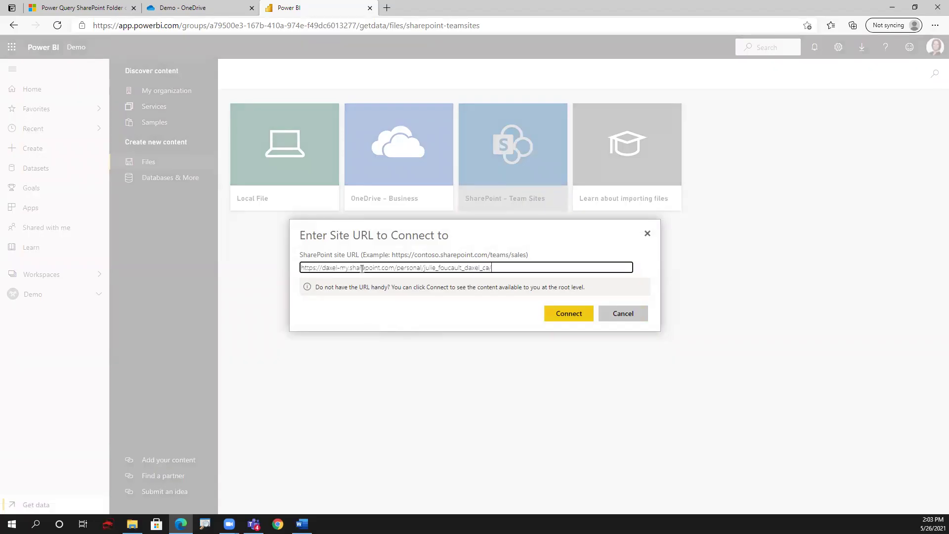
left_click(583, 315)
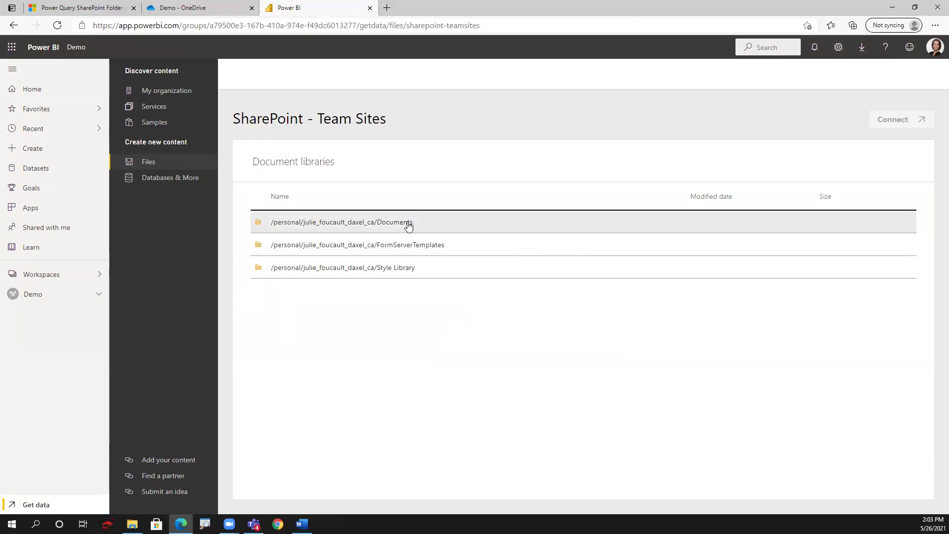
Browse Documents > Power BI > Demo and connect Demo Report.pbix.
left_click(403, 224)
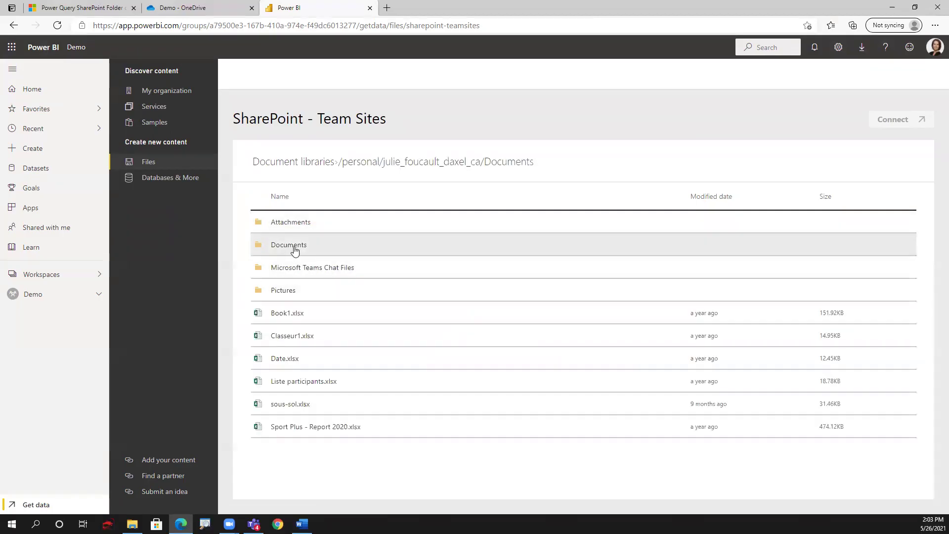
left_click(293, 247)
left_click(290, 299)
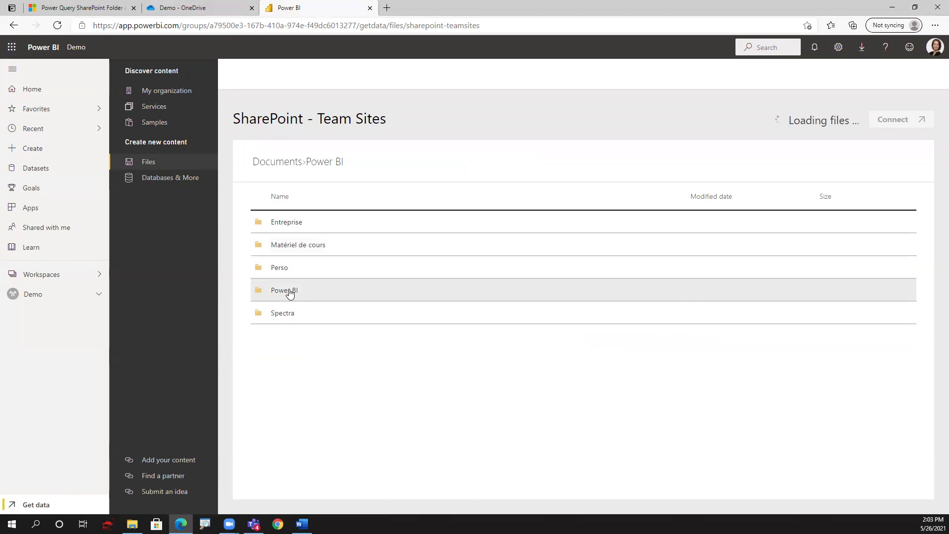
left_click(281, 247)
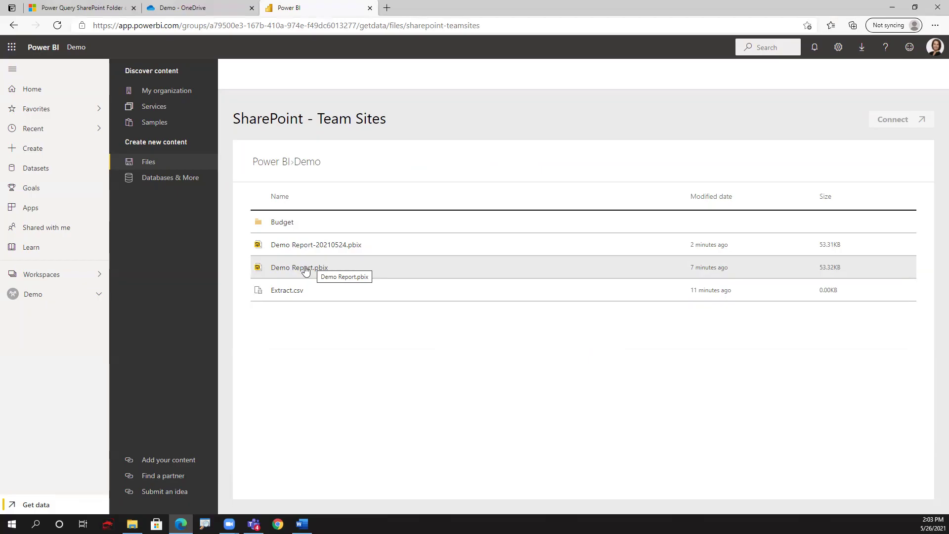
left_click(306, 269)
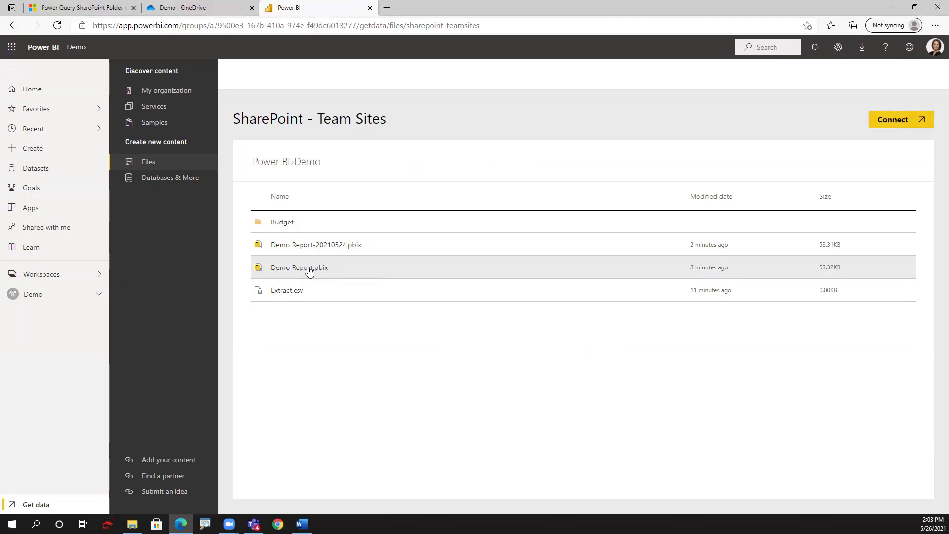
left_click(880, 127)
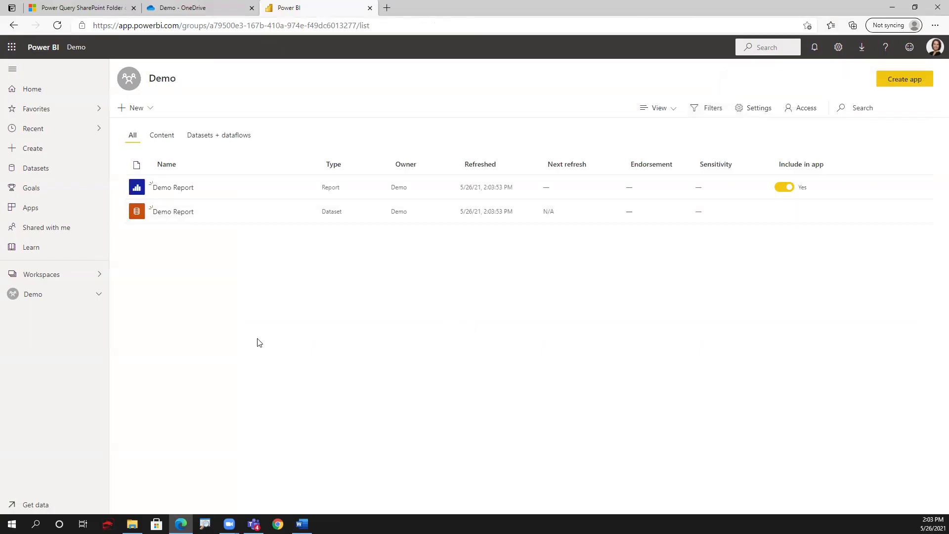
View the Demo Report's Budget and Expenses tables, then return to the Demo workspace.
left_click(172, 189)
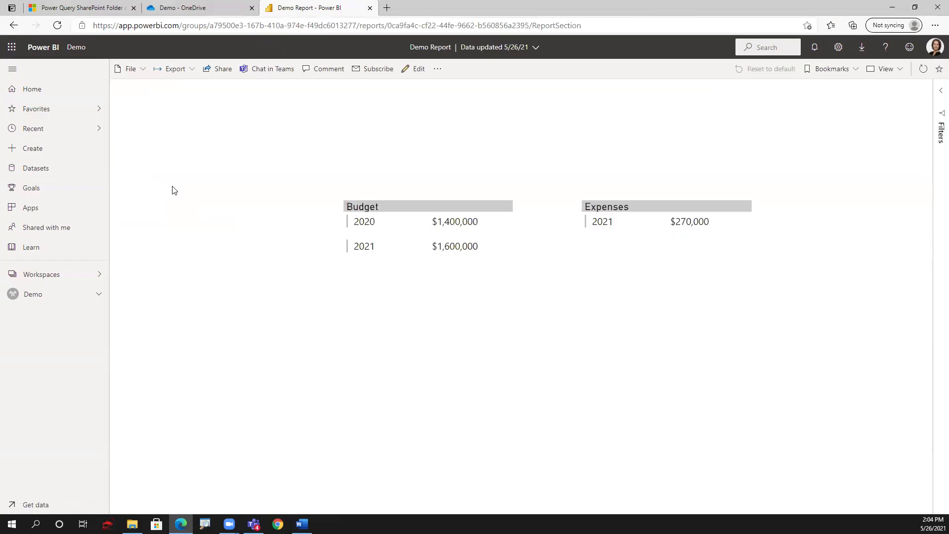
left_click(24, 299)
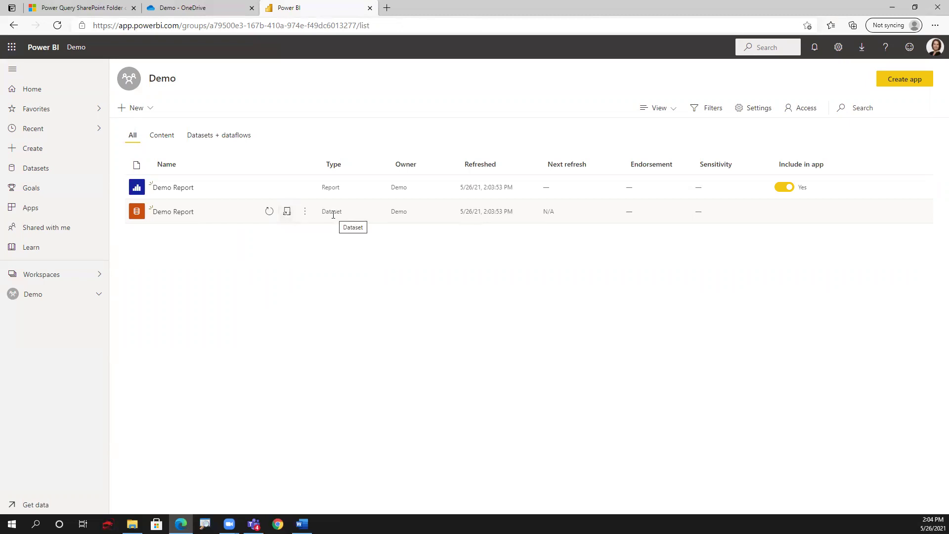
Set the SharePoint source credentials to OAuth2 with Organizational privacy and sign in with the work account.
left_click(288, 213)
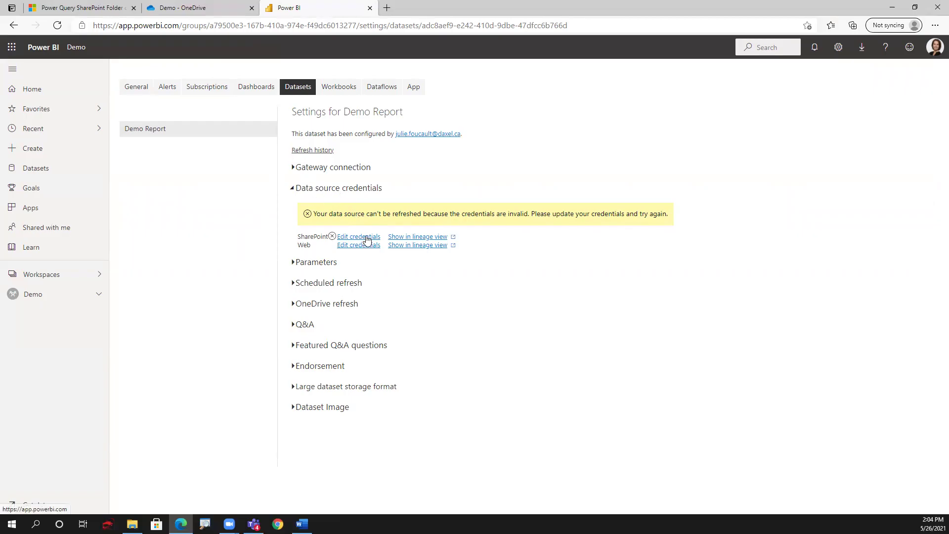
left_click(366, 241)
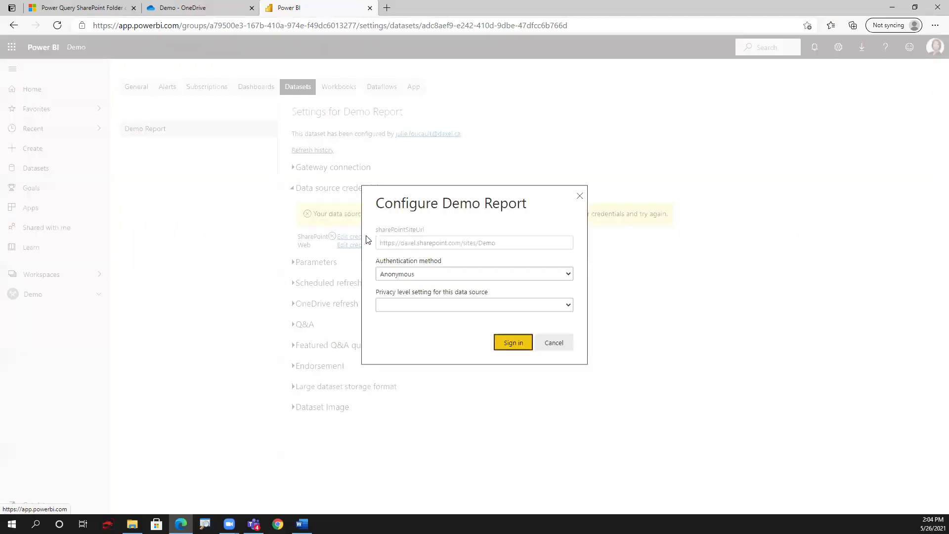
left_click(411, 275)
left_click(410, 296)
left_click(394, 311)
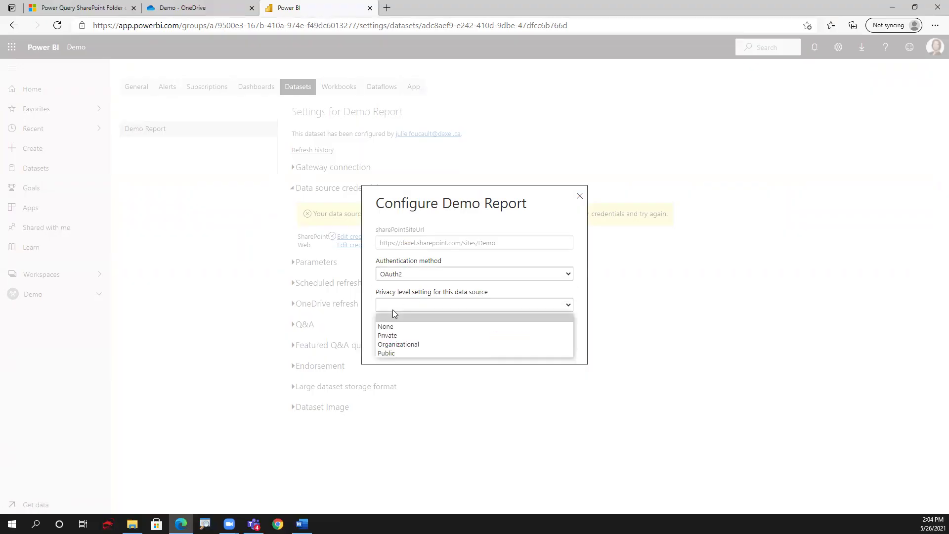
left_click(400, 345)
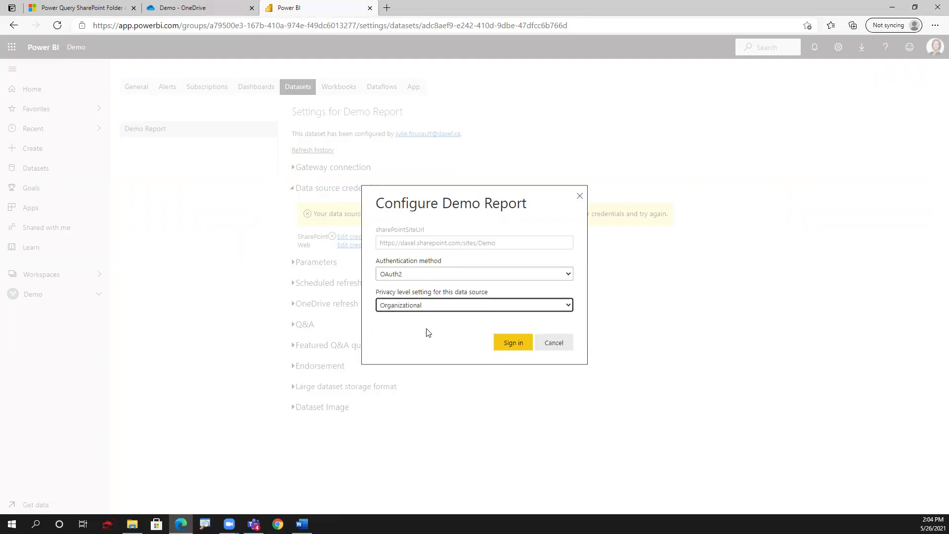
left_click(514, 345)
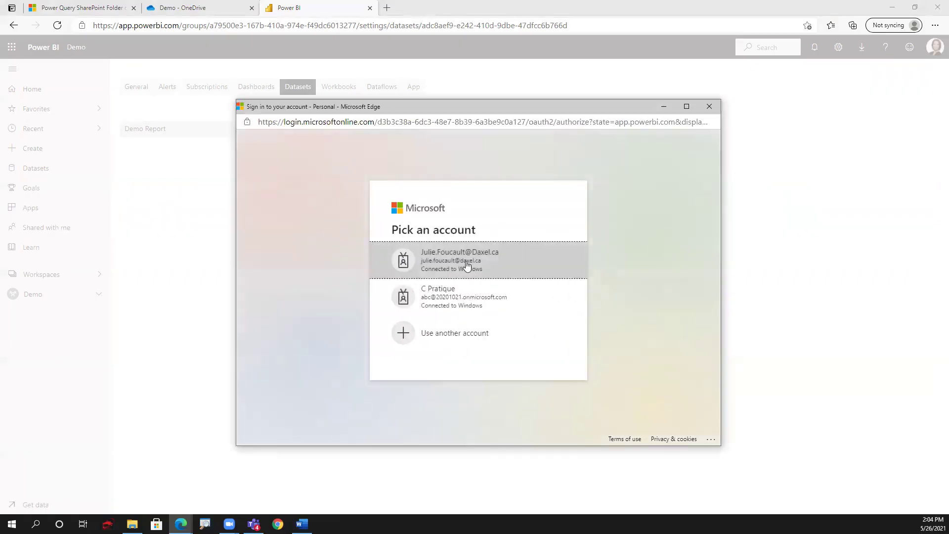
left_click(465, 263)
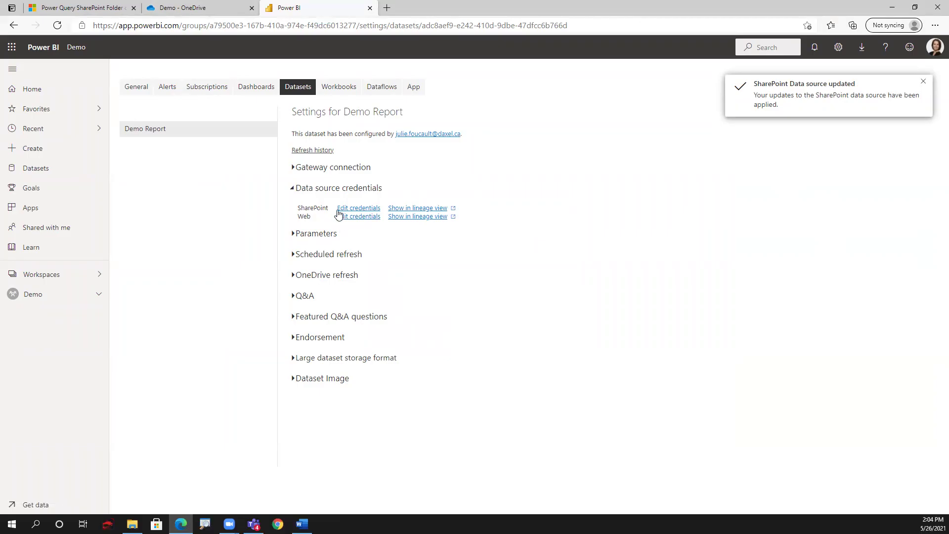
Turn on scheduled refresh for the Demo Report dataset and check the gateway connection.
left_click(317, 255)
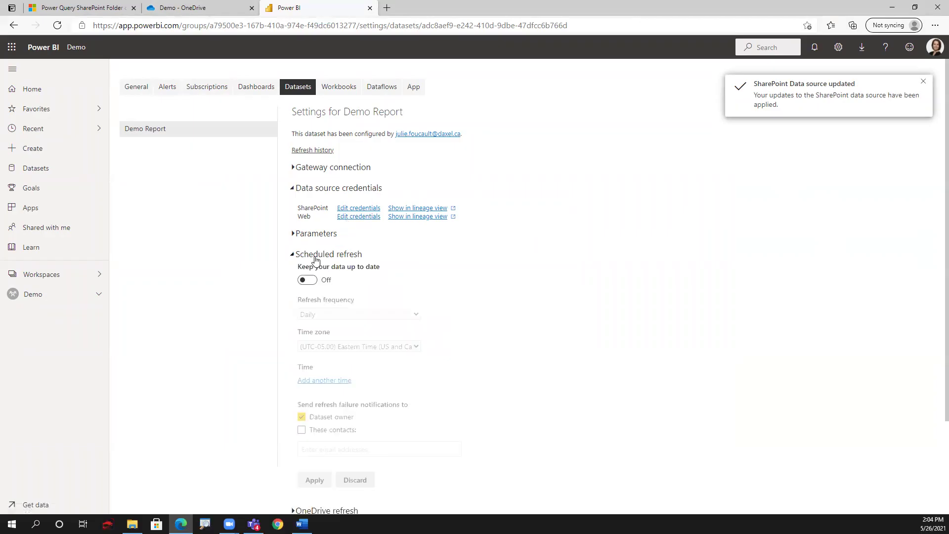
left_click(307, 281)
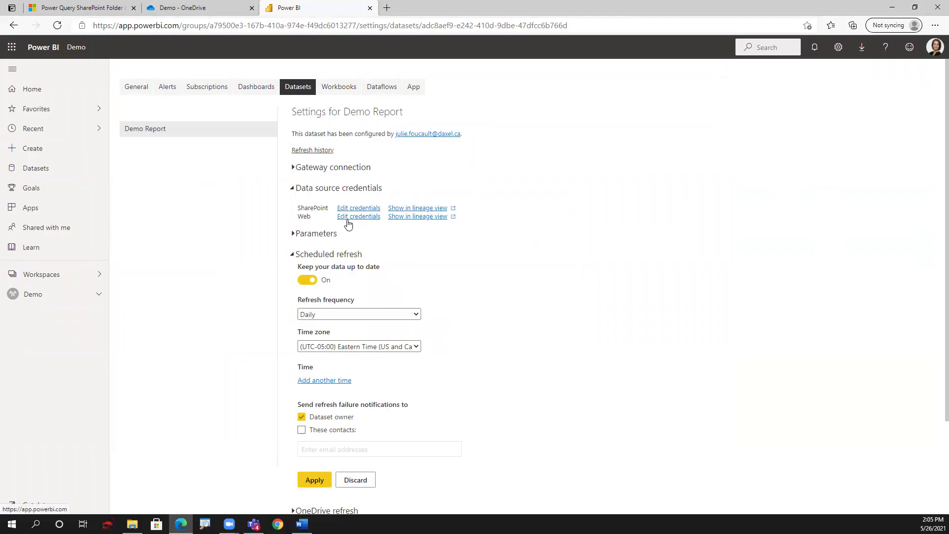
left_click(311, 171)
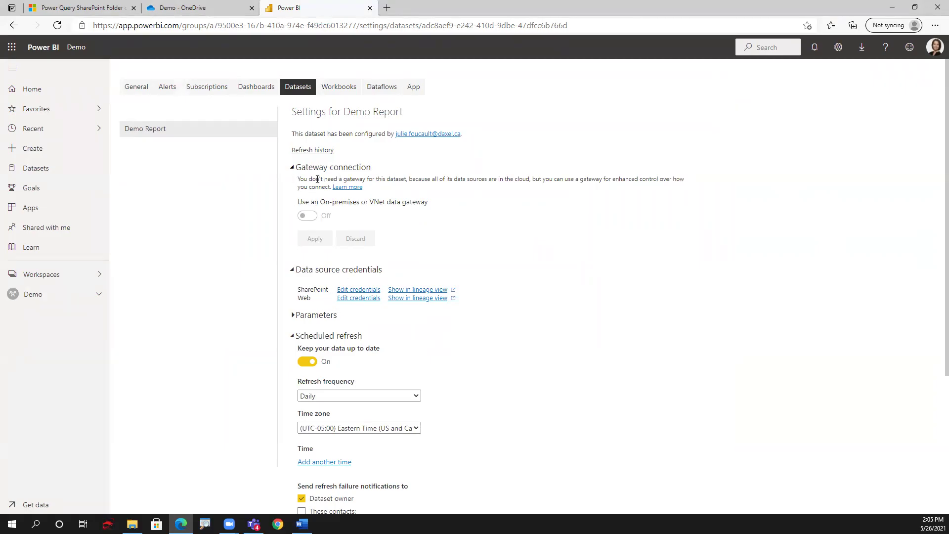
left_click(292, 168)
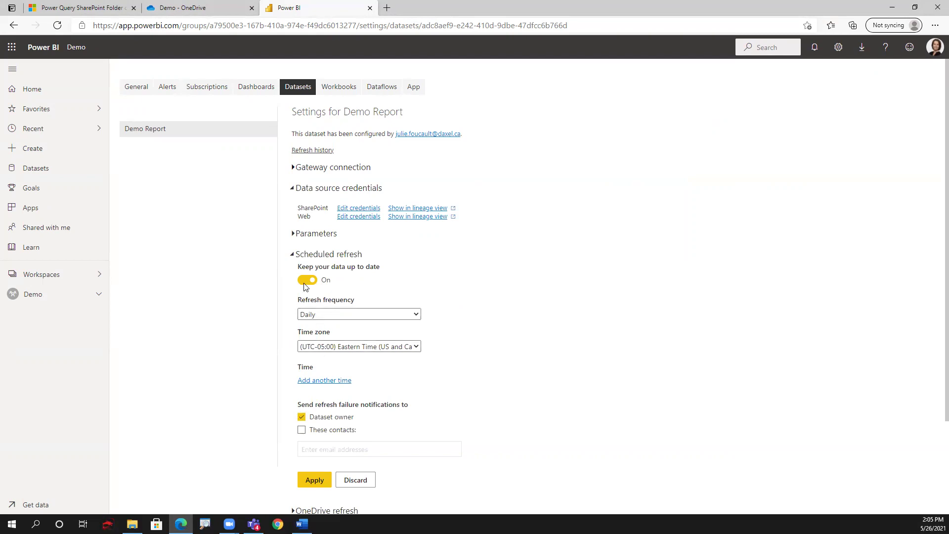
Add a 6:00 AM daily refresh time and apply the schedule.
left_click(327, 380)
left_click(309, 381)
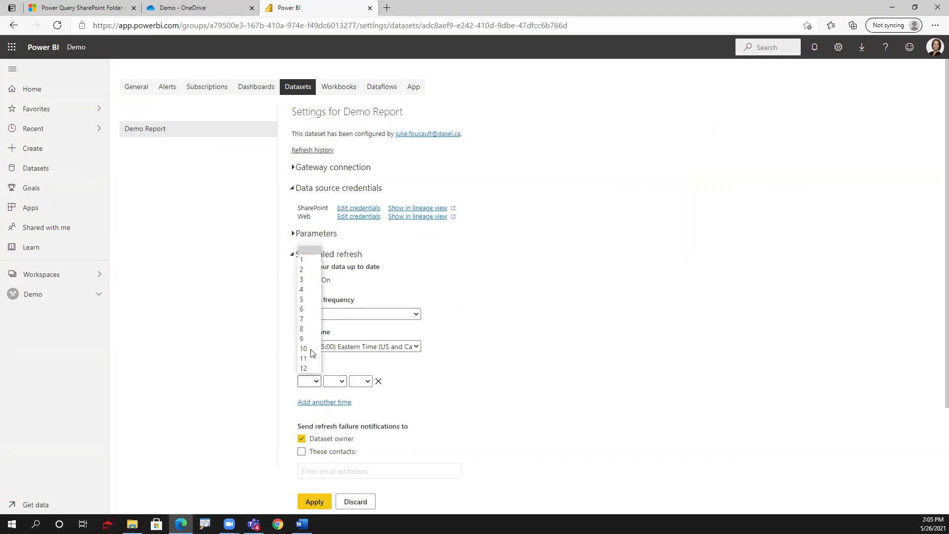
left_click(309, 309)
left_click(335, 381)
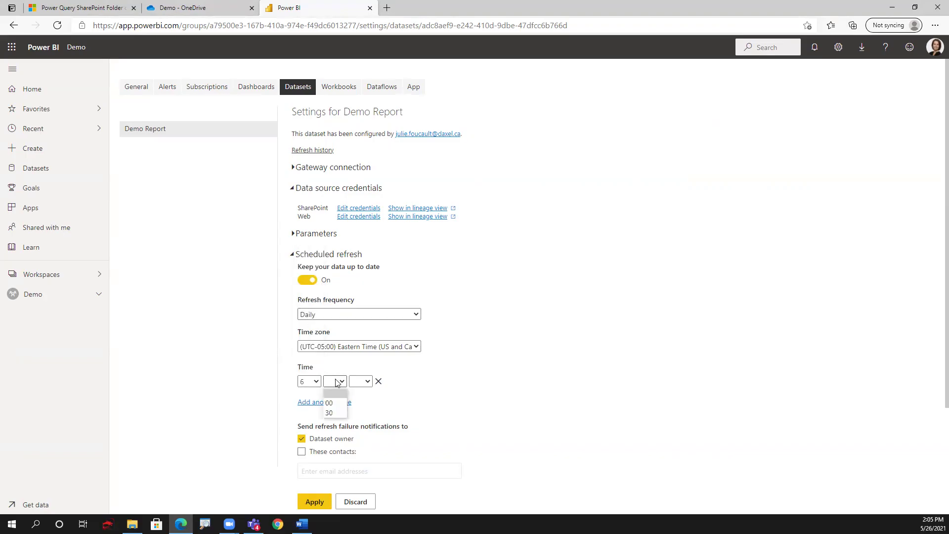
left_click(341, 404)
left_click(362, 382)
scroll(445, 391, "down", 2)
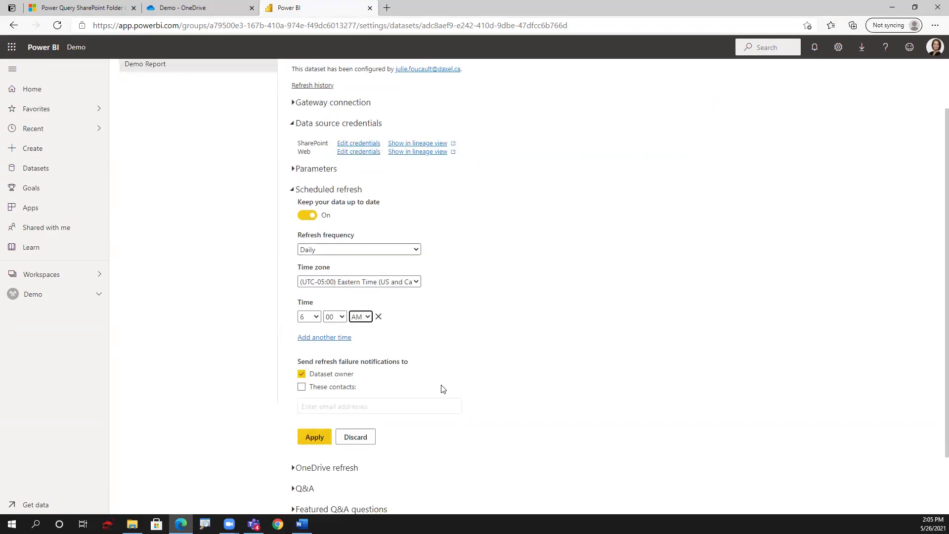
left_click(315, 434)
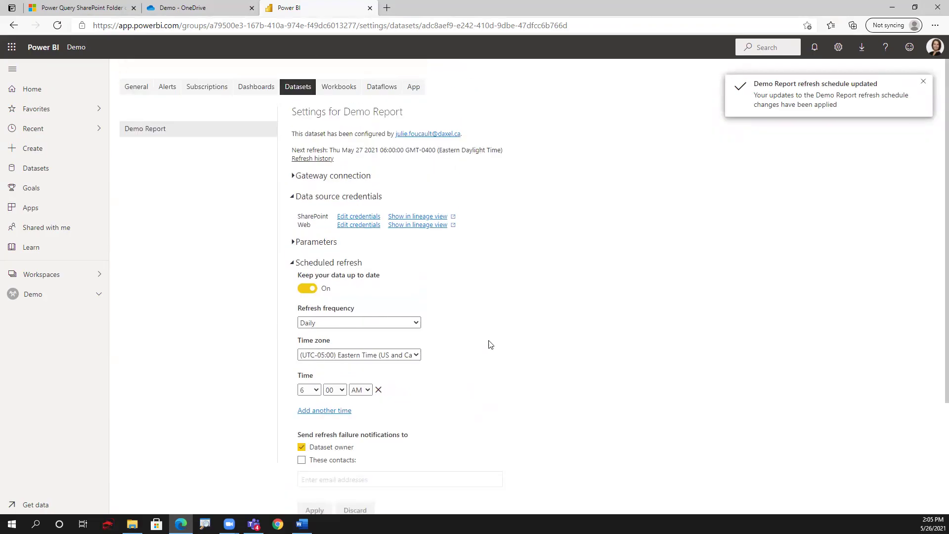
Return to the Demo workspace list, now showing next refresh 5/27/21, 6:00:00 AM.
left_click(34, 299)
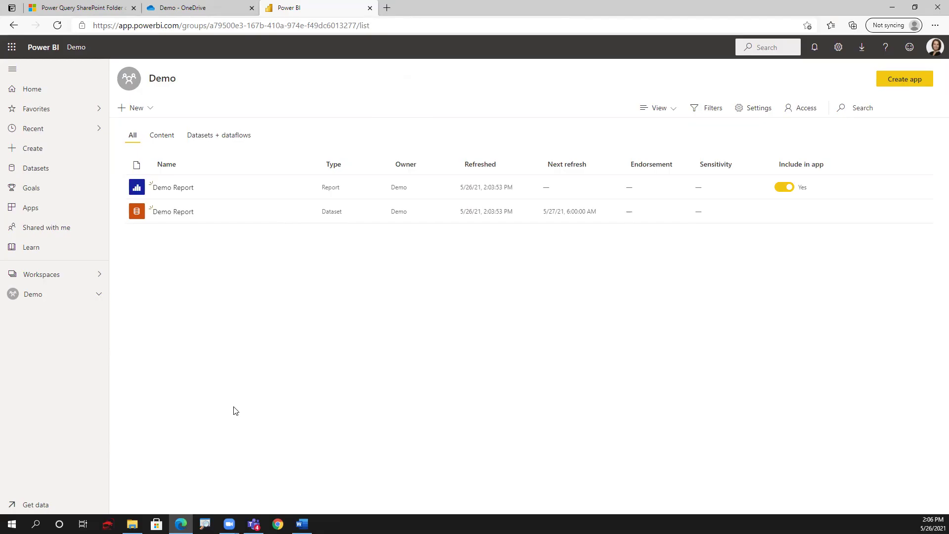
mouse_move(133, 525)
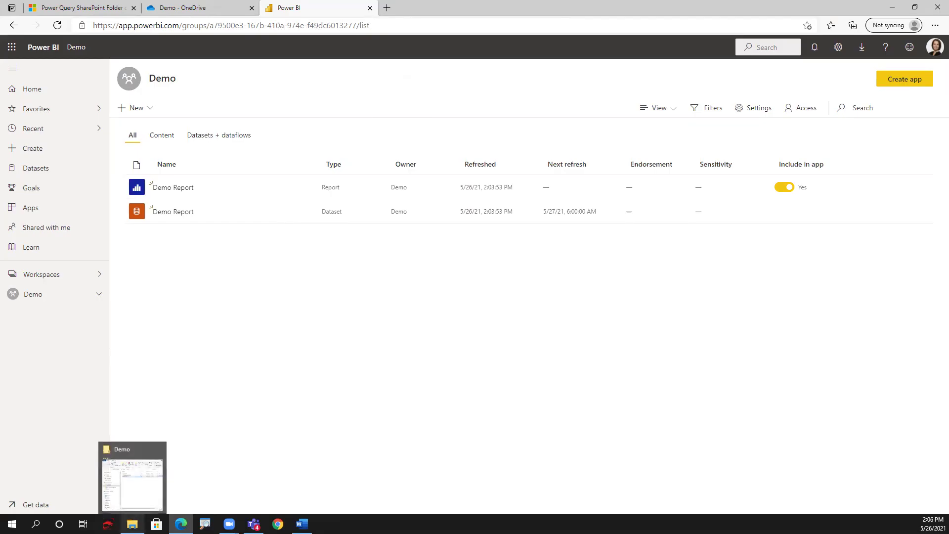
mouse_move(181, 524)
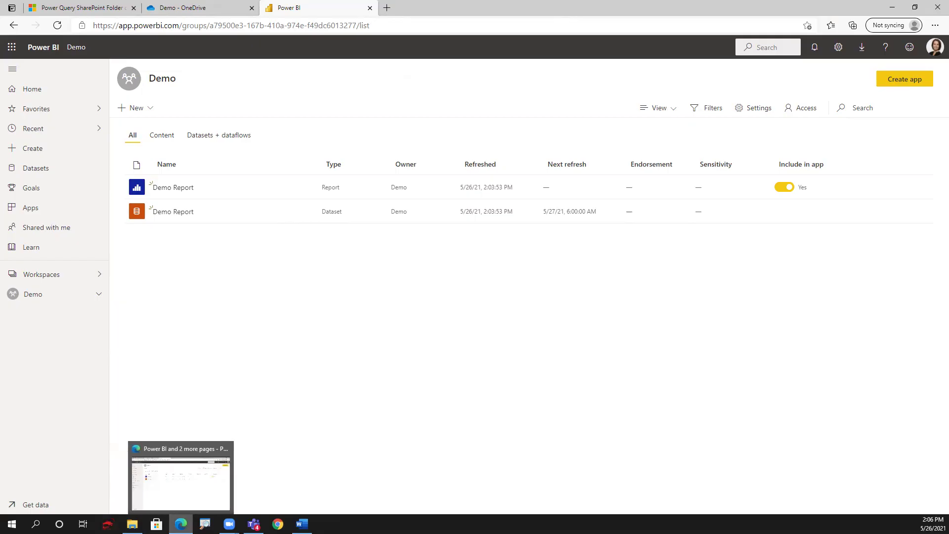
left_click(229, 487)
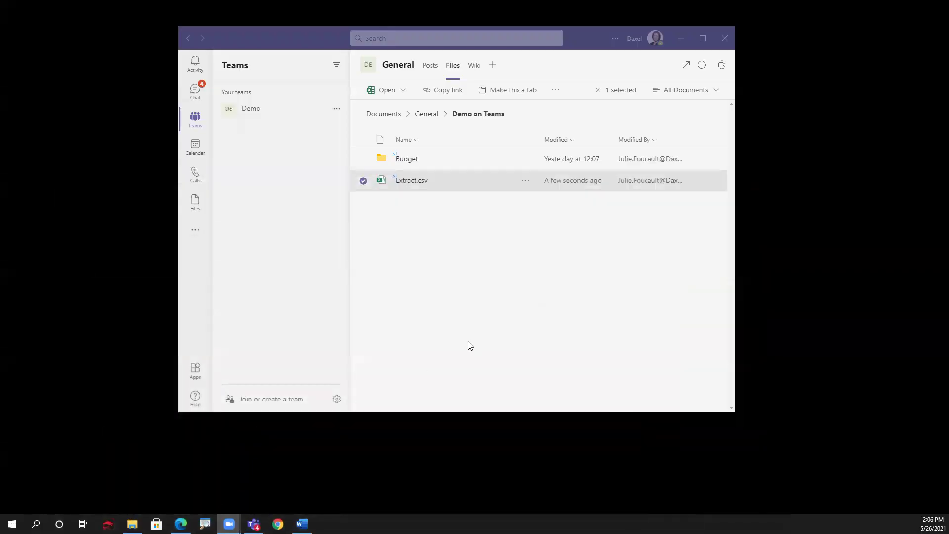
left_click(181, 524)
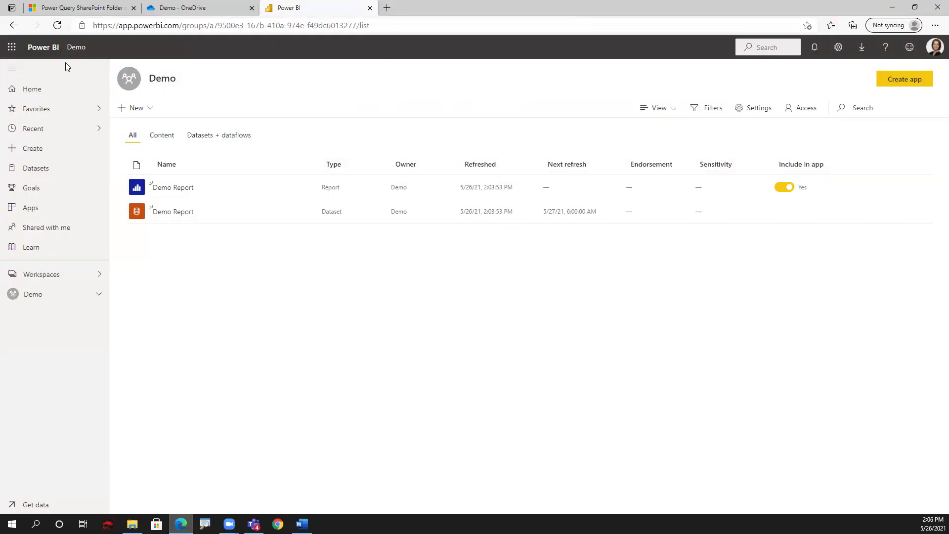
From the OneDrive Demo folder tab, download Demo Report.pbix through its more-actions menu.
left_click(154, 5)
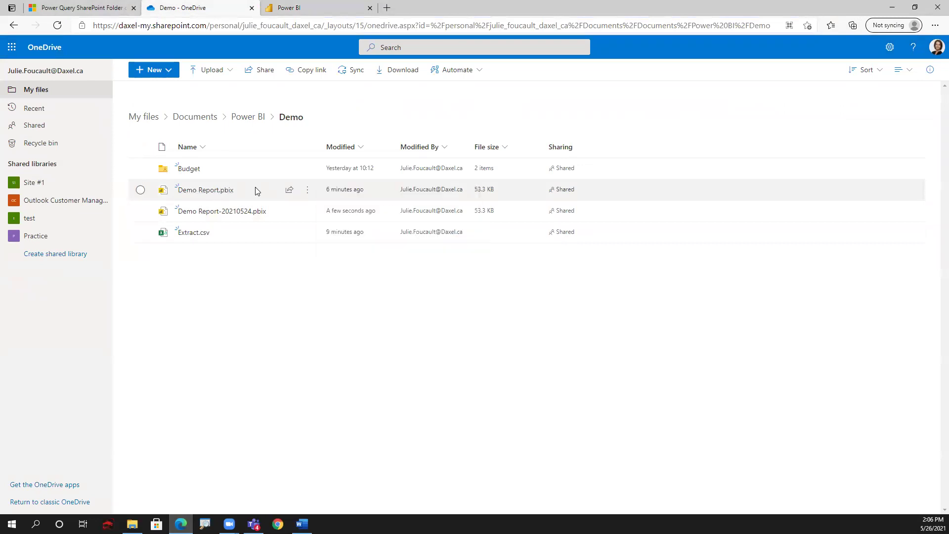
mouse_move(256, 188)
mouse_move(213, 192)
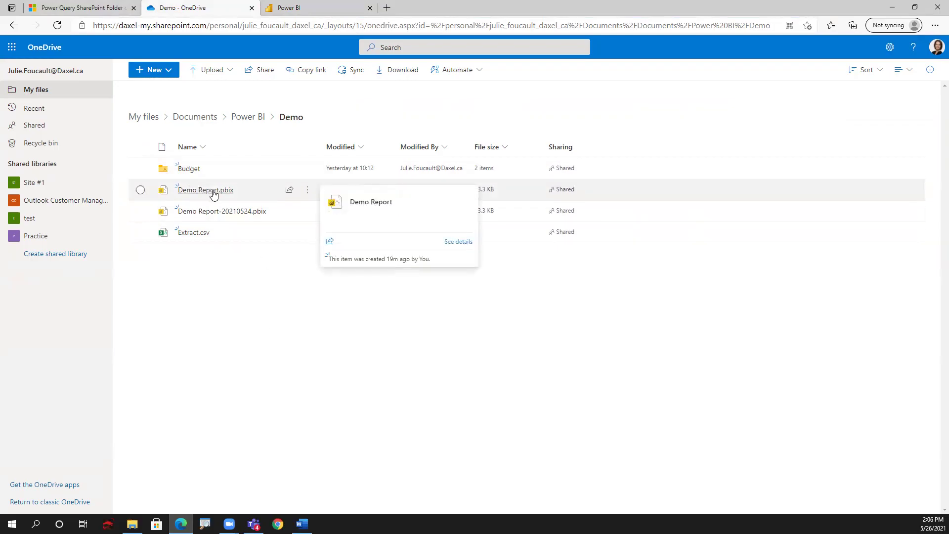
left_click(307, 190)
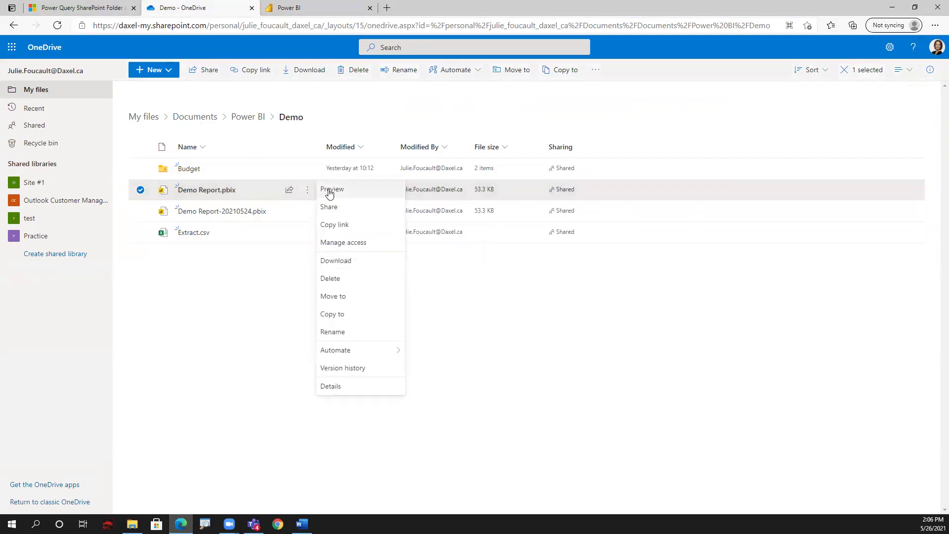
left_click(339, 262)
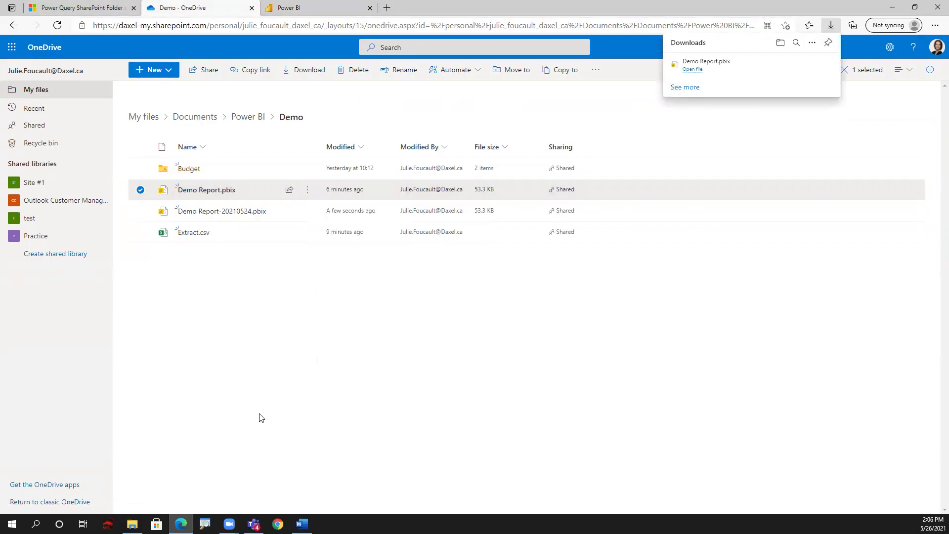
Delete the cheque specimen PDF from Downloads, then open Demo Report.pbix in Power BI Desktop.
left_click(132, 524)
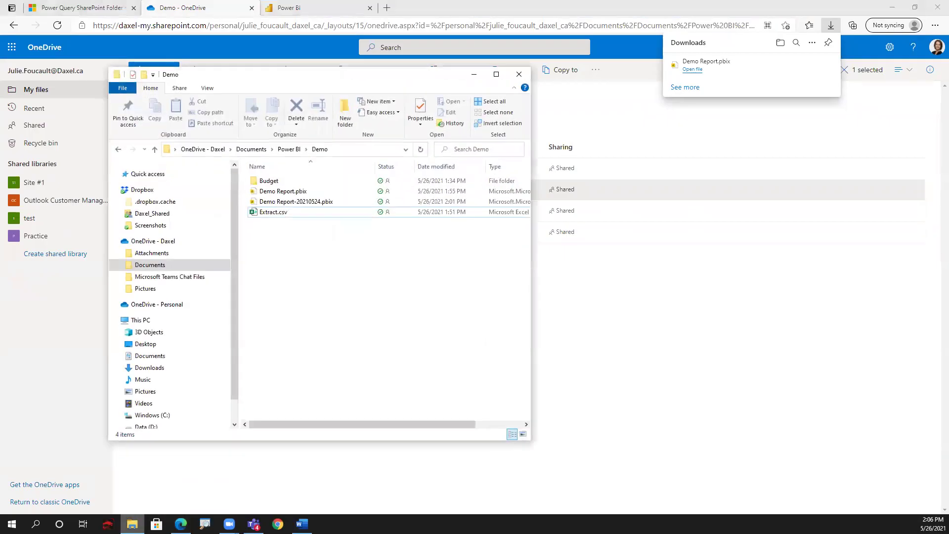
left_click(150, 367)
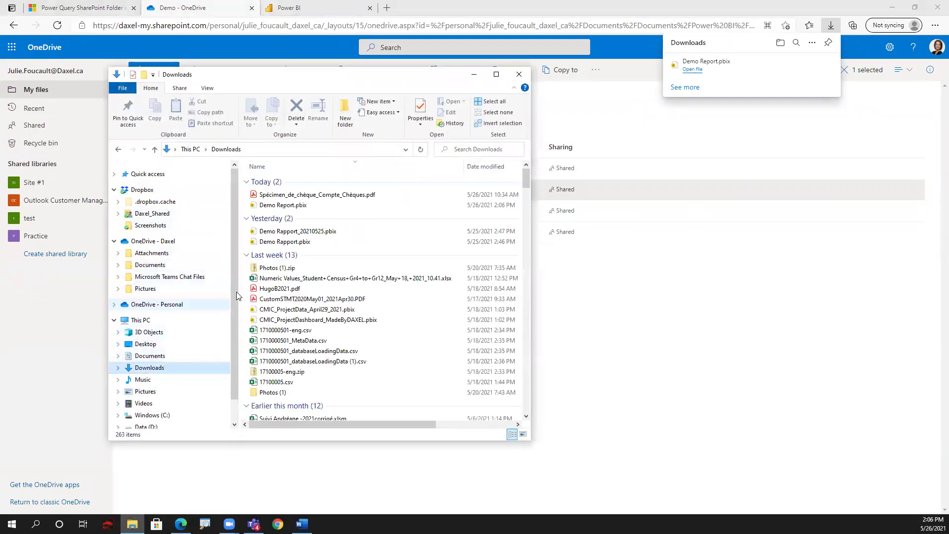
left_click(300, 196)
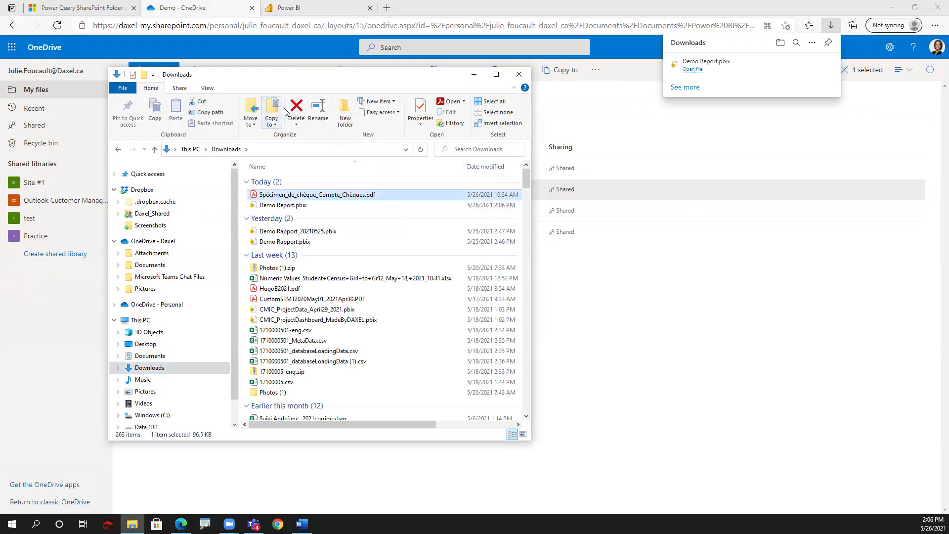
left_click(297, 115)
left_click(275, 195)
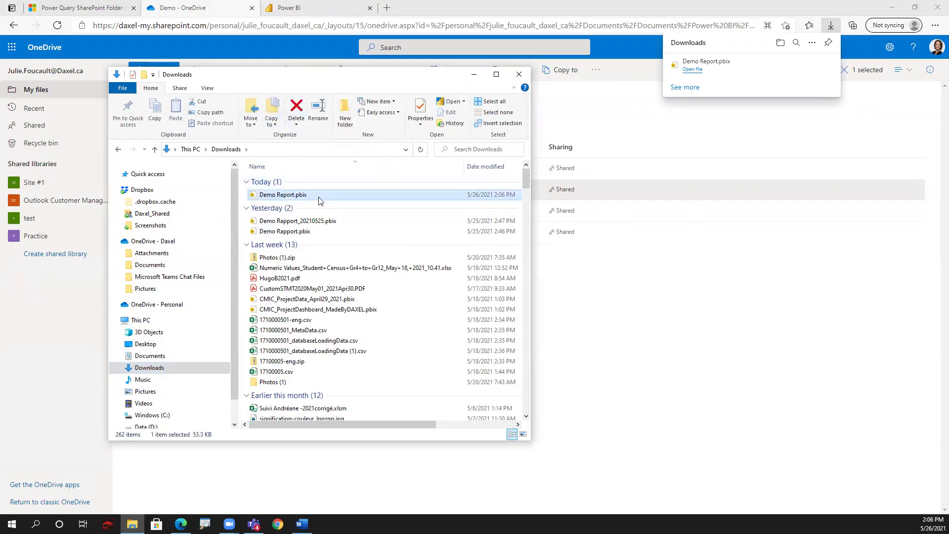
double_click(277, 197)
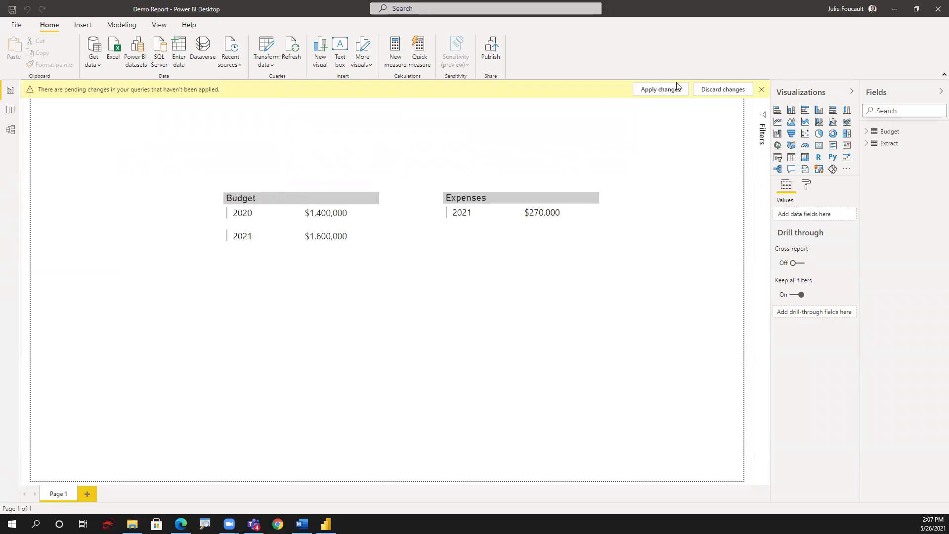
Apply the pending query changes from the yellow banner so Budget and Expenses reload.
left_click(661, 90)
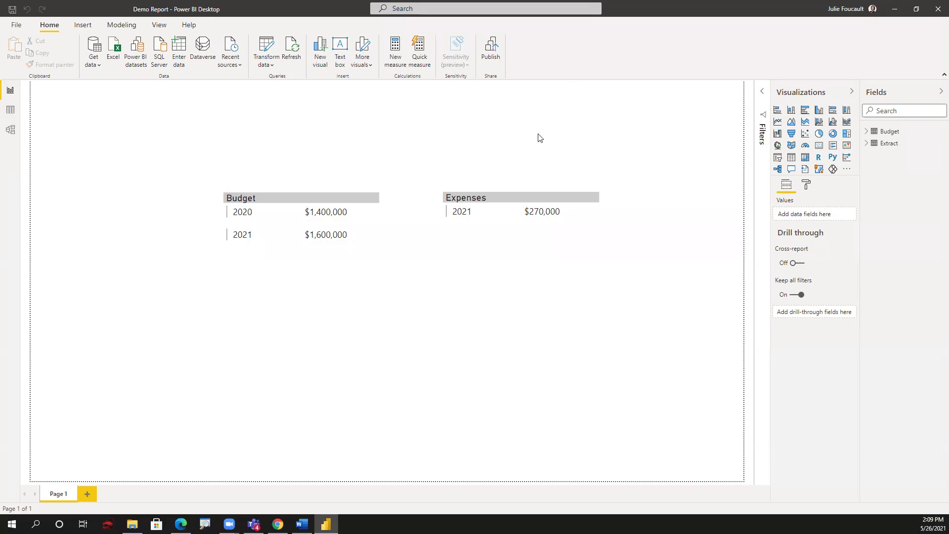
Insert a heart shape, shrink it into the page's top-left corner, and save the report.
left_click(176, 137)
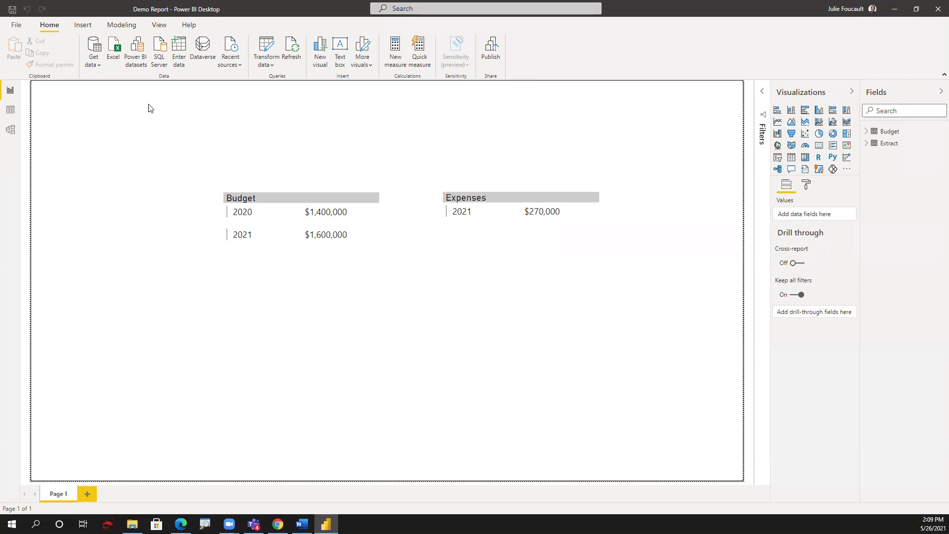
left_click(83, 24)
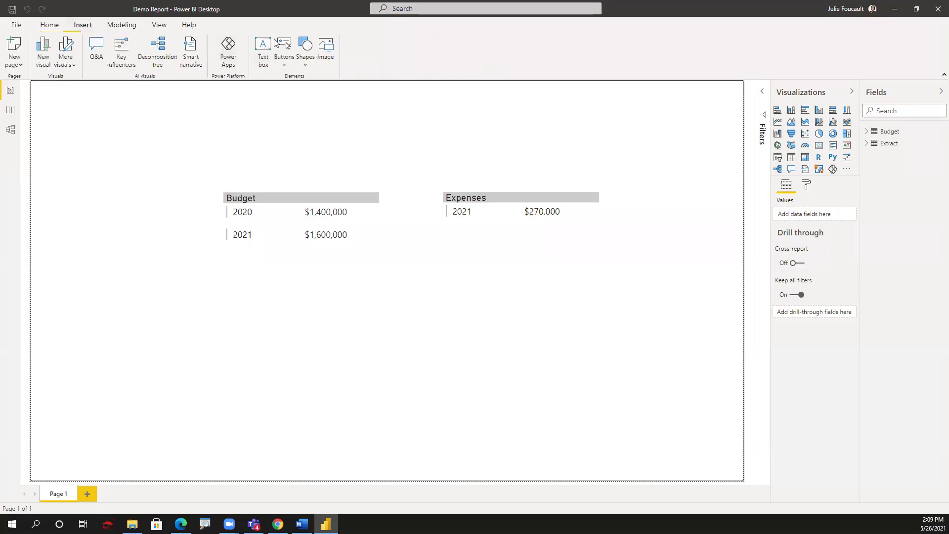
left_click(305, 61)
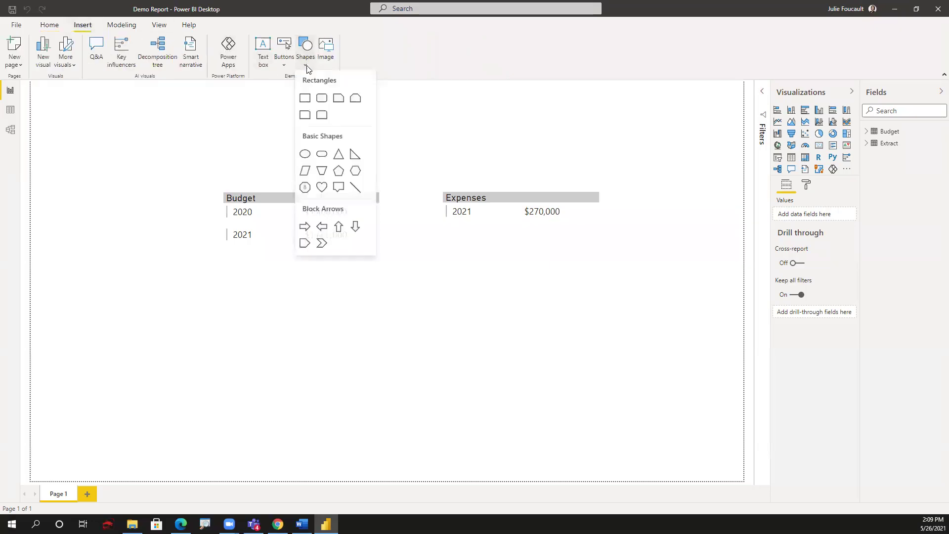
left_click(314, 190)
left_click_drag(280, 321, 165, 278)
left_click_drag(125, 252, 66, 104)
left_click(83, 194)
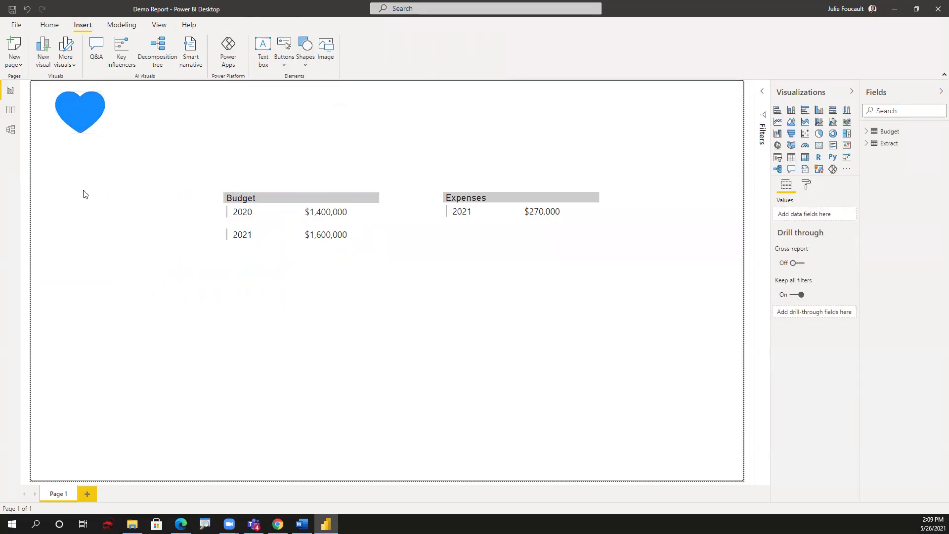
left_click(12, 9)
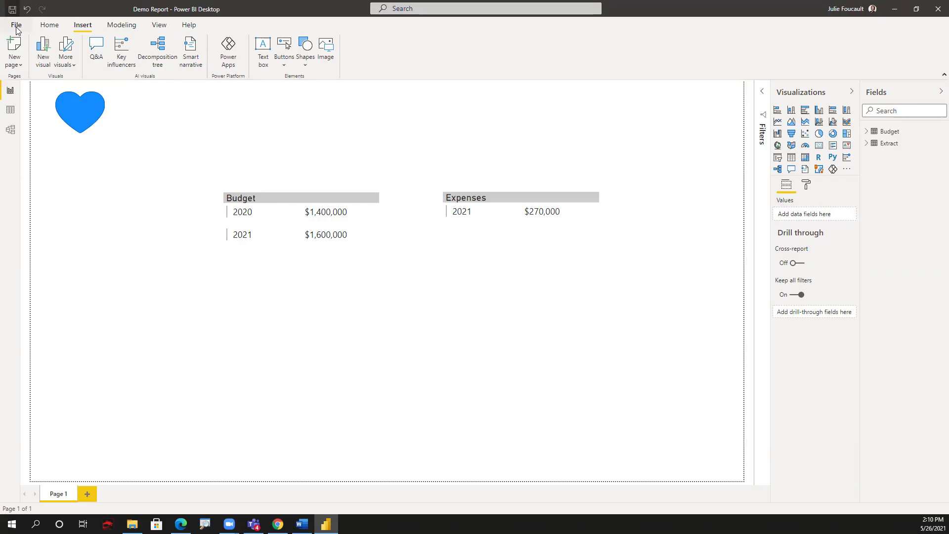
Save a copy as Demo Report-20210526 in Downloads, then close Power BI Desktop.
left_click(16, 26)
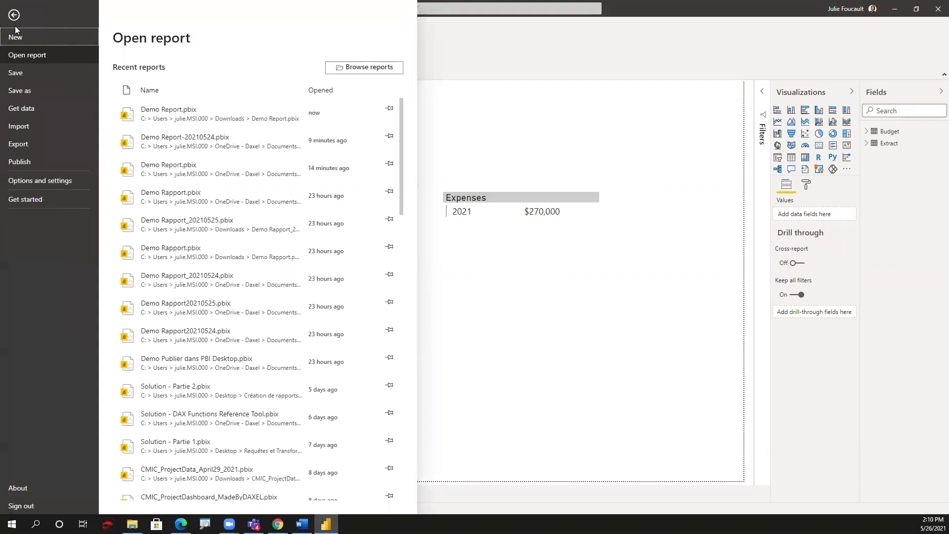
left_click(17, 93)
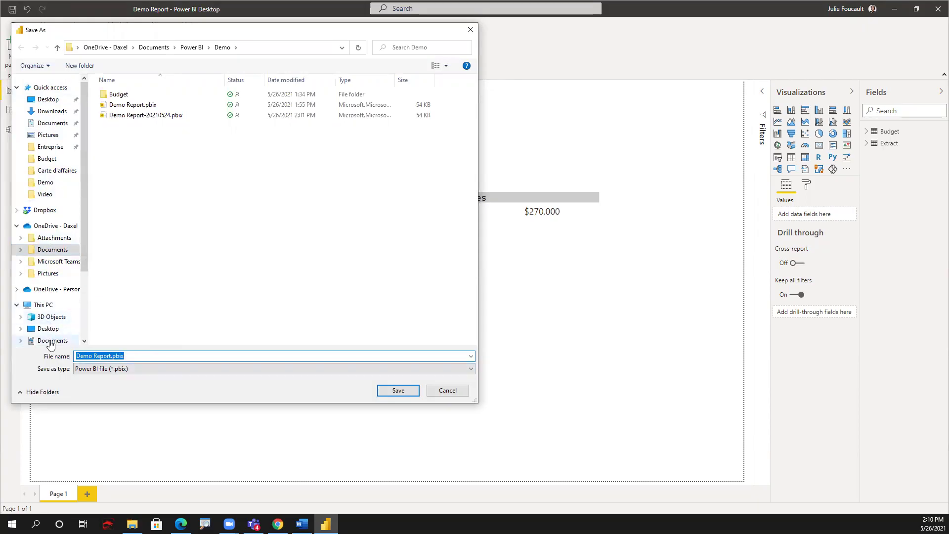
scroll(49, 343, "down", 2)
left_click(50, 321)
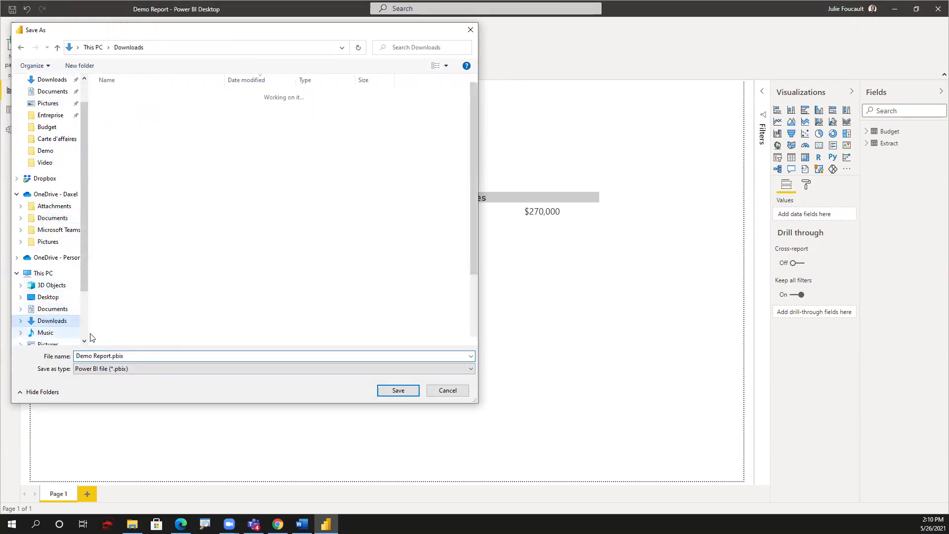
left_click(110, 356)
left_click(110, 356)
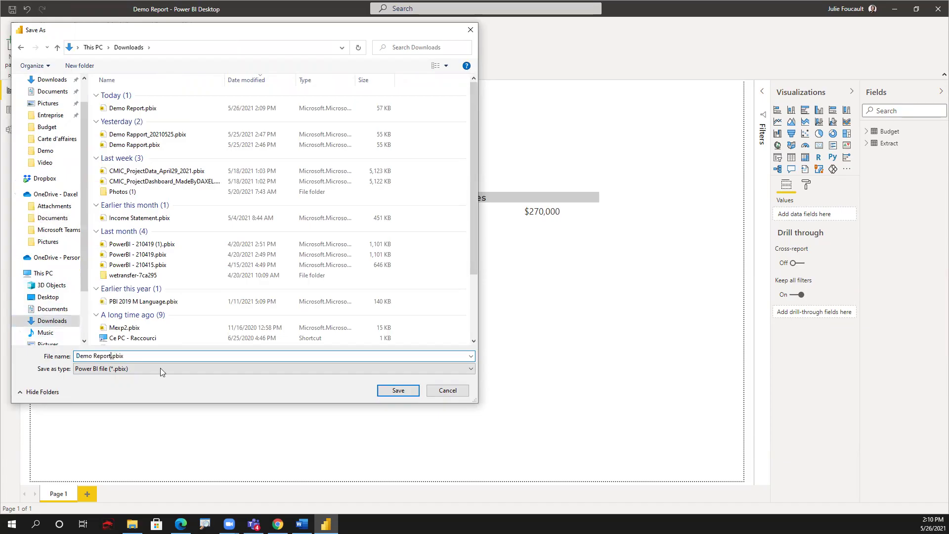
type("-2021")
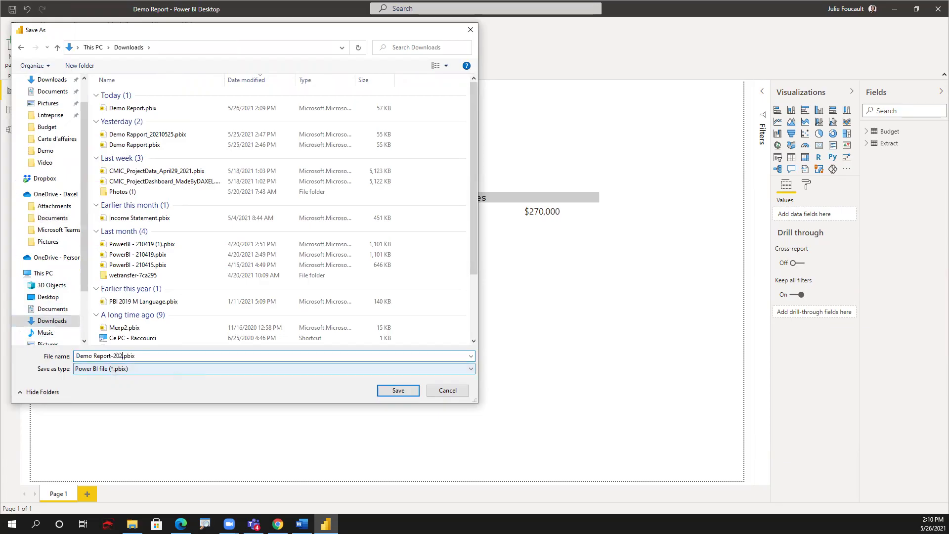
type("0526")
left_click(407, 389)
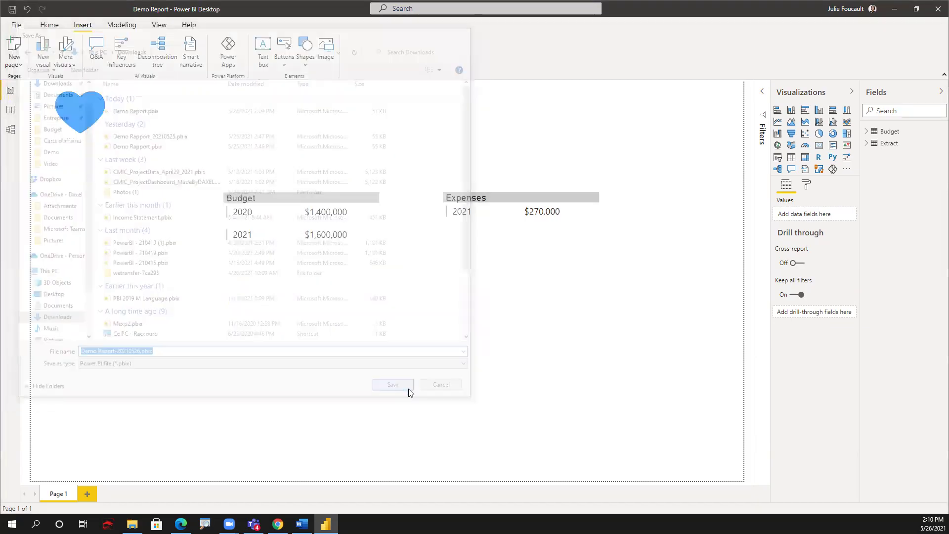
left_click(935, 13)
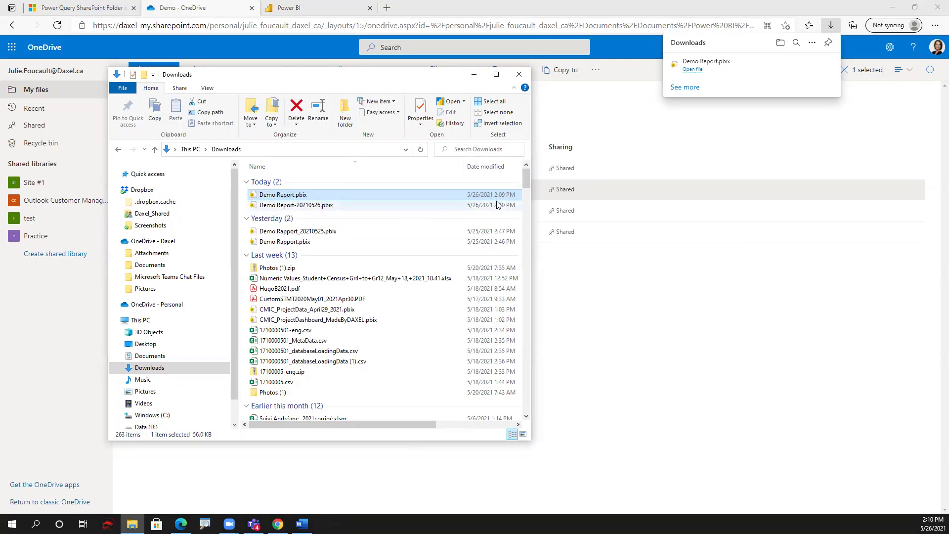
Place the restored browser on the left and Downloads on the upper right, selecting Demo Report.pbix.
left_click(341, 207)
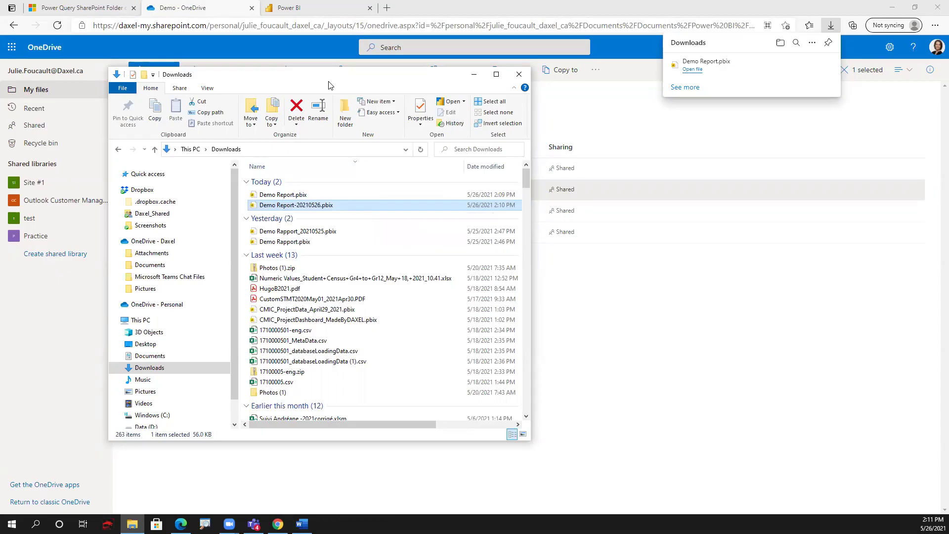
left_click_drag(330, 85, 711, 102)
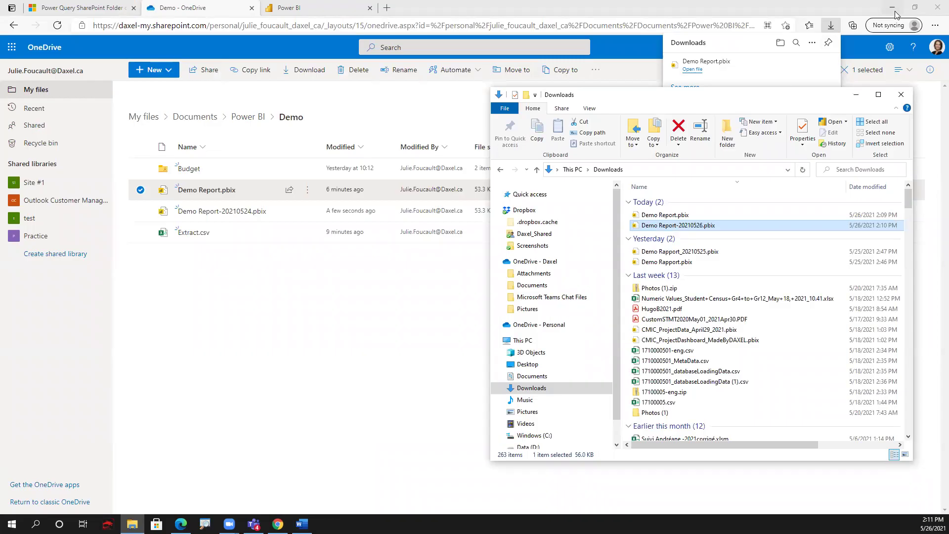
left_click(821, 13)
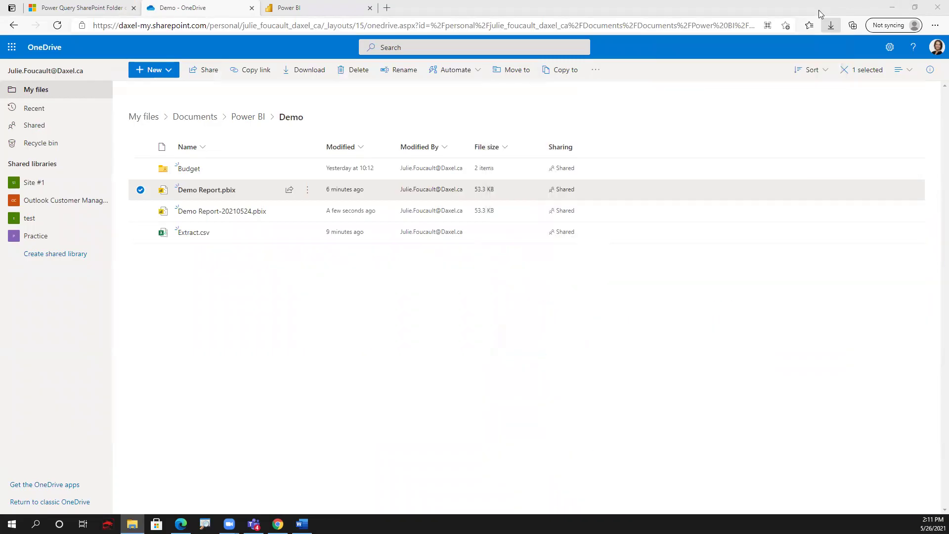
left_click(915, 7)
left_click(682, 38)
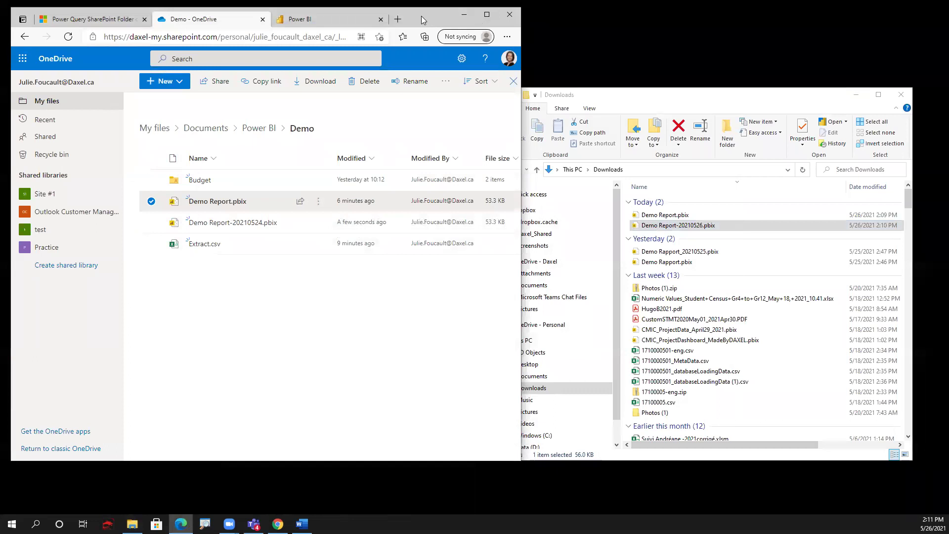
left_click_drag(421, 15, 413, 16)
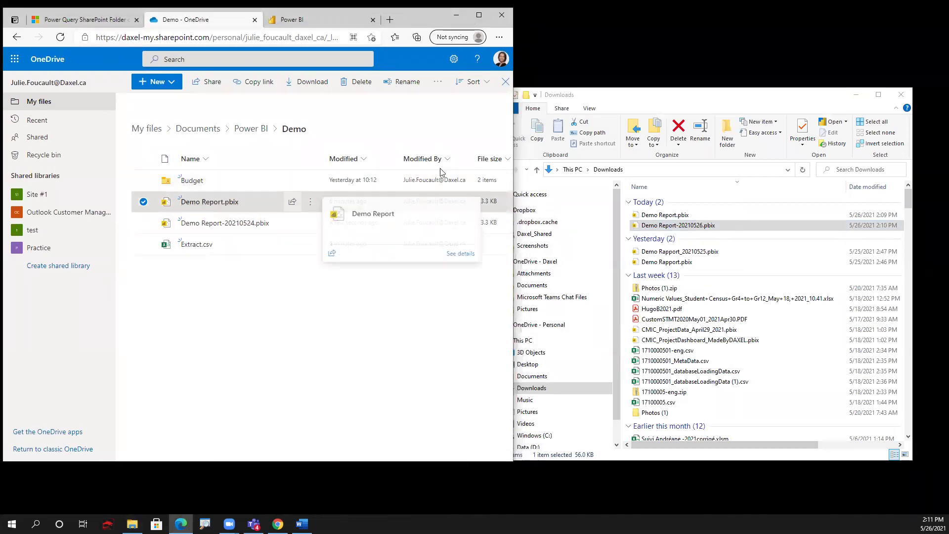
left_click(637, 97)
left_click_drag(636, 97, 660, 30)
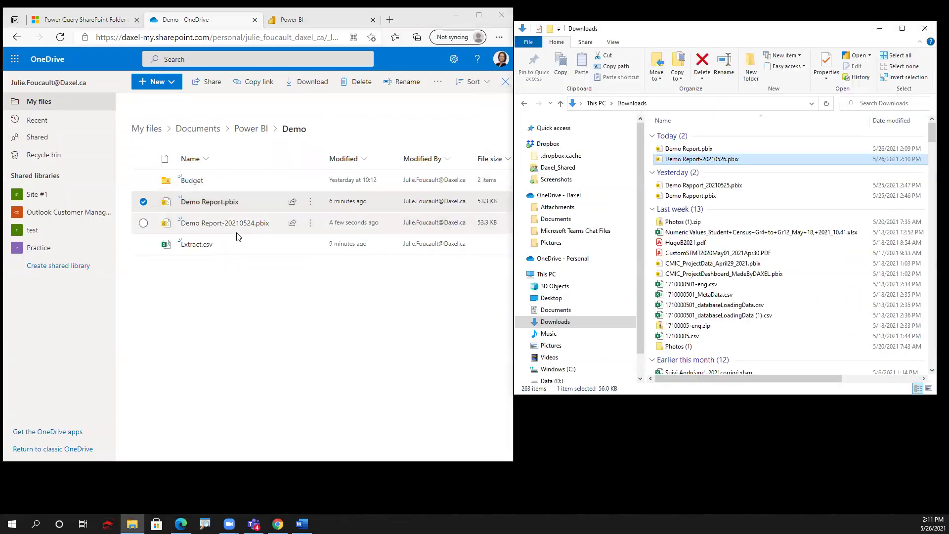
mouse_move(221, 205)
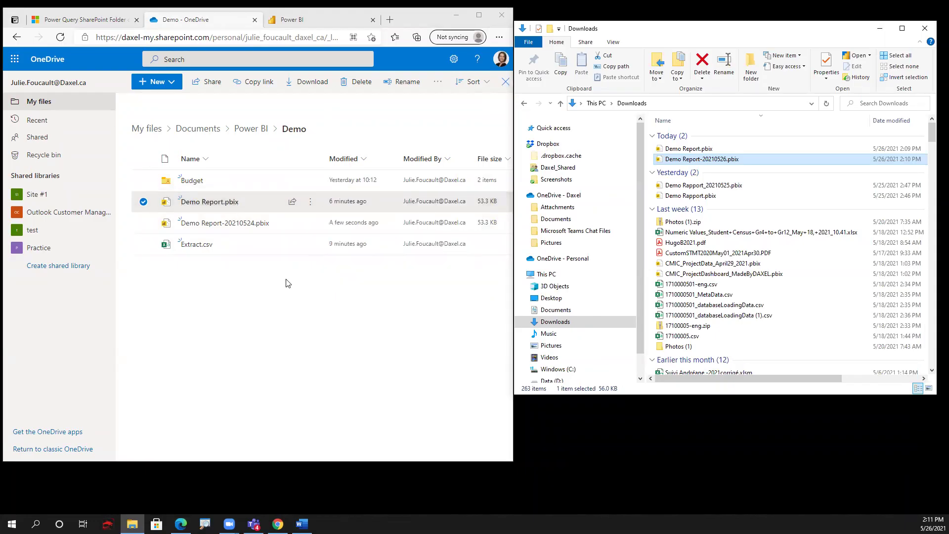
left_click(722, 149)
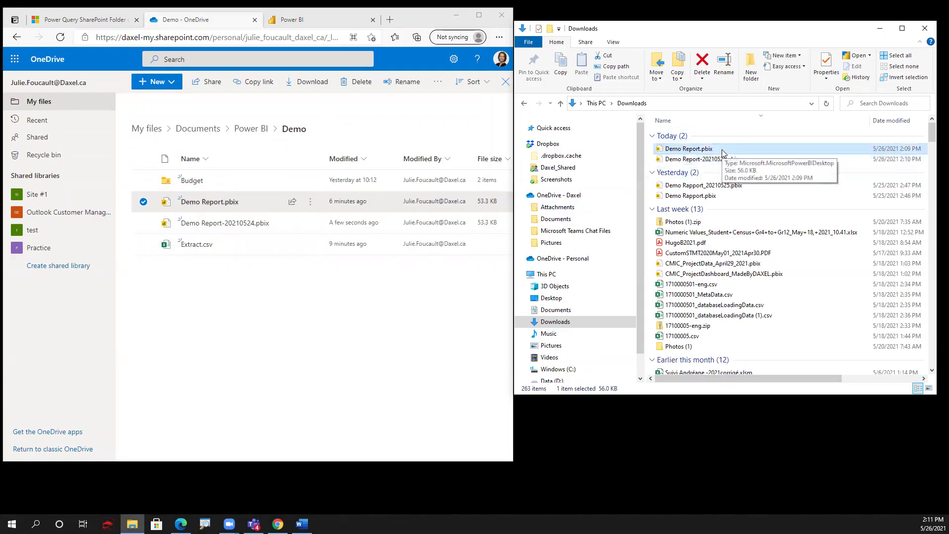
Upload Demo Report.pbix to OneDrive's Demo folder, replacing the original, and add Demo Report-20210526.pbix.
left_click_drag(387, 254, 237, 340)
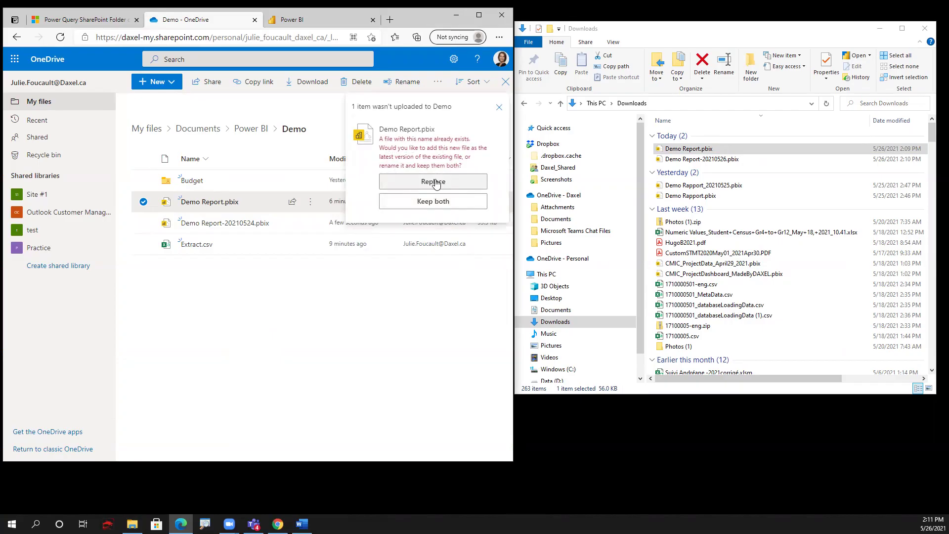
left_click(434, 182)
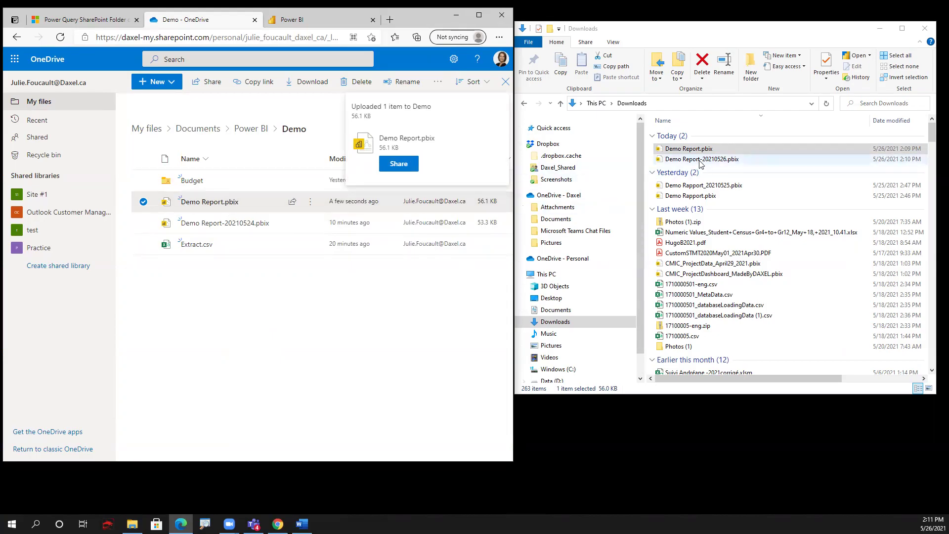
left_click_drag(700, 159, 187, 281)
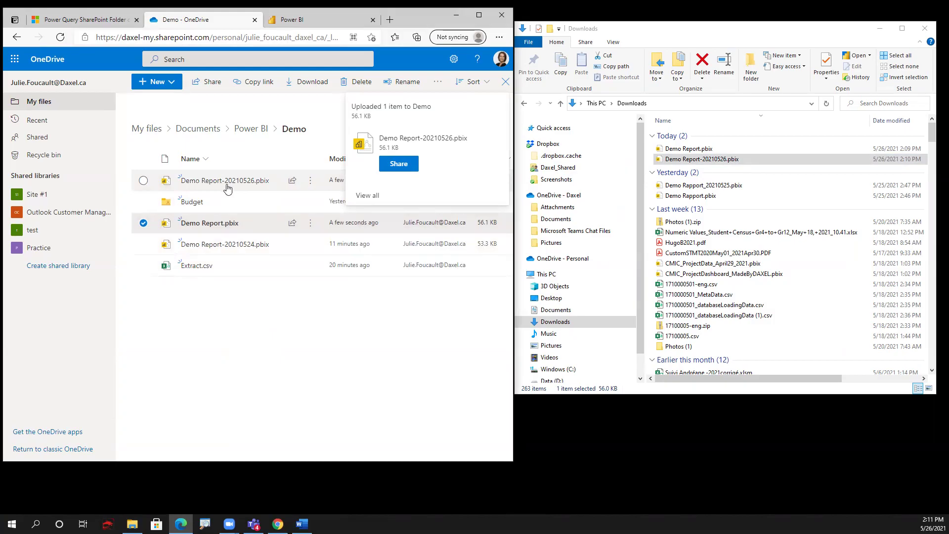
Dismiss the upload notice, maximize the browser and go to the Power BI Demo workspace.
mouse_move(234, 182)
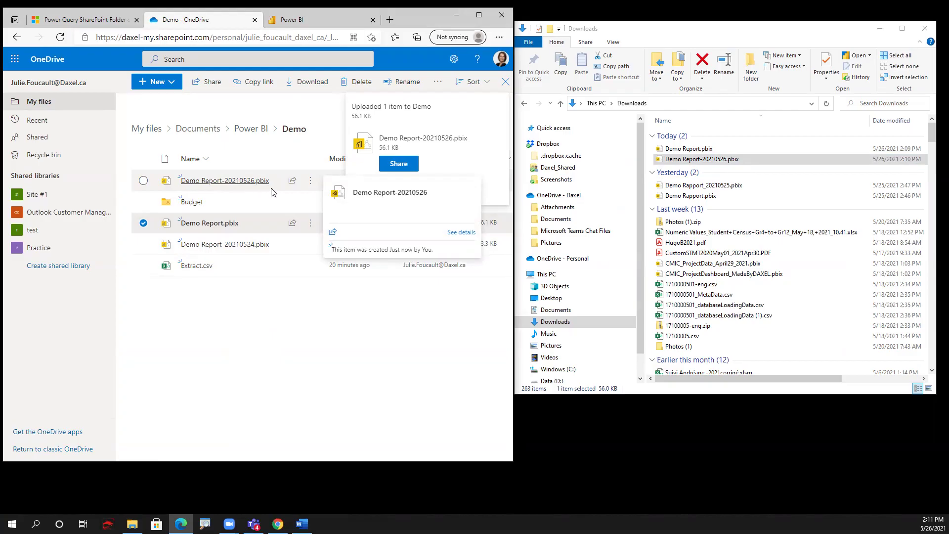
left_click(242, 367)
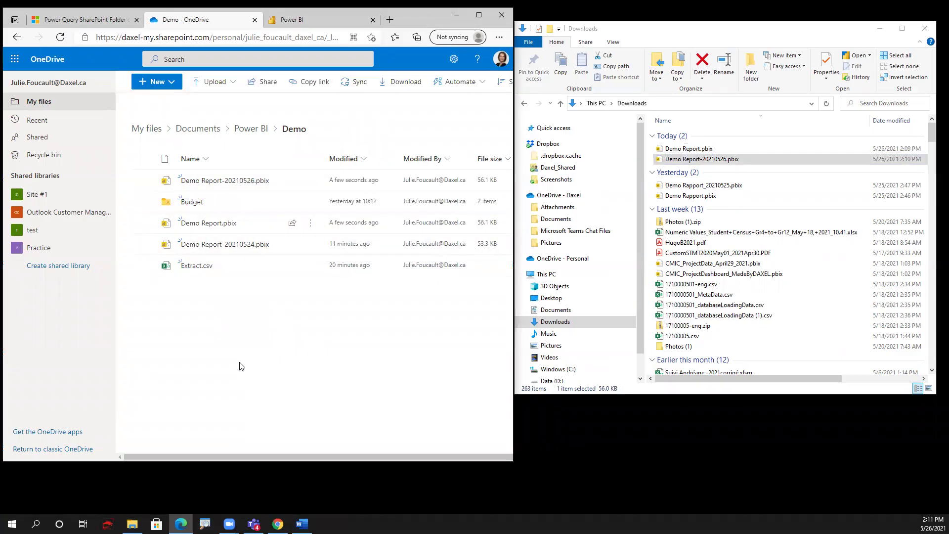
left_click(479, 15)
left_click(302, 15)
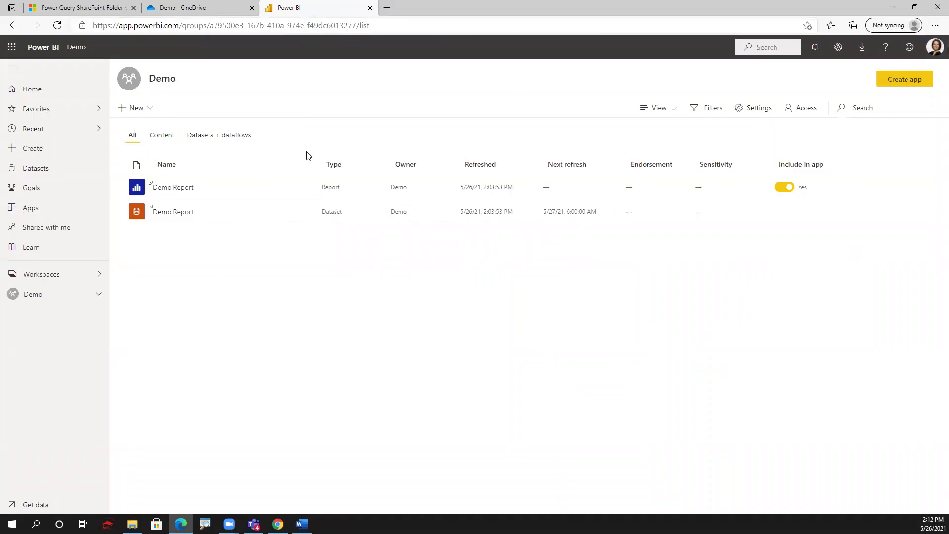
Refresh the Demo Report dataset now, then open the Demo Report report to see the heart.
mouse_move(274, 224)
left_click(270, 212)
left_click(174, 188)
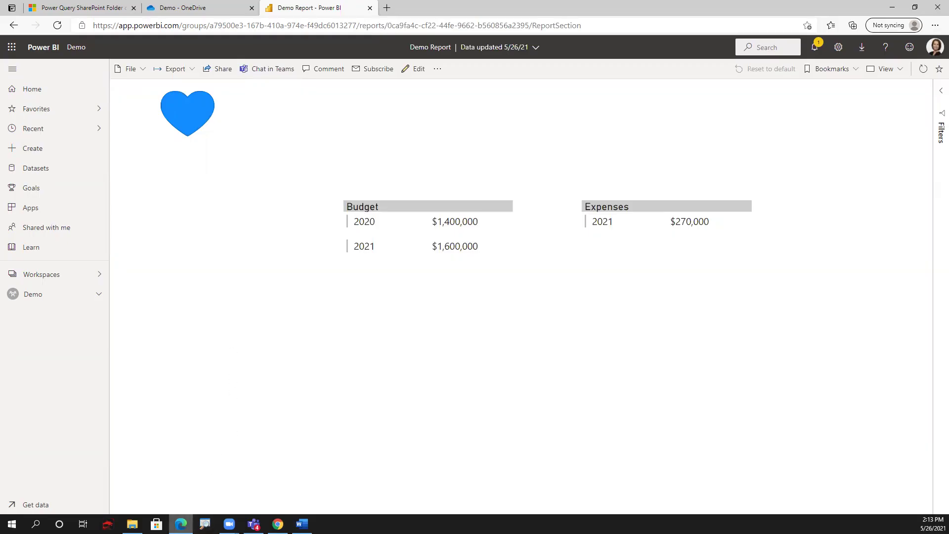
Return to the OneDrive Demo folder and check Demo Report.pbix, now 56.1 KB beside the dated copy.
left_click(172, 9)
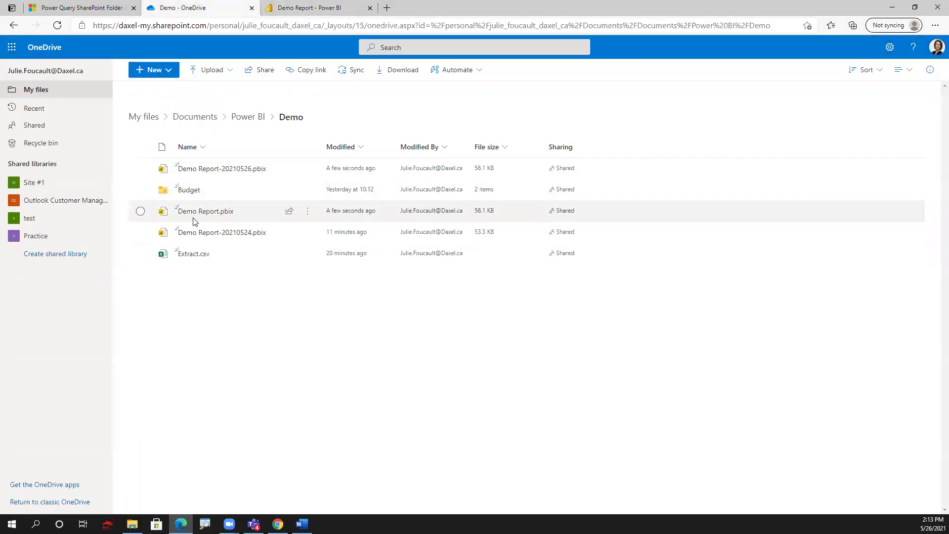
mouse_move(219, 219)
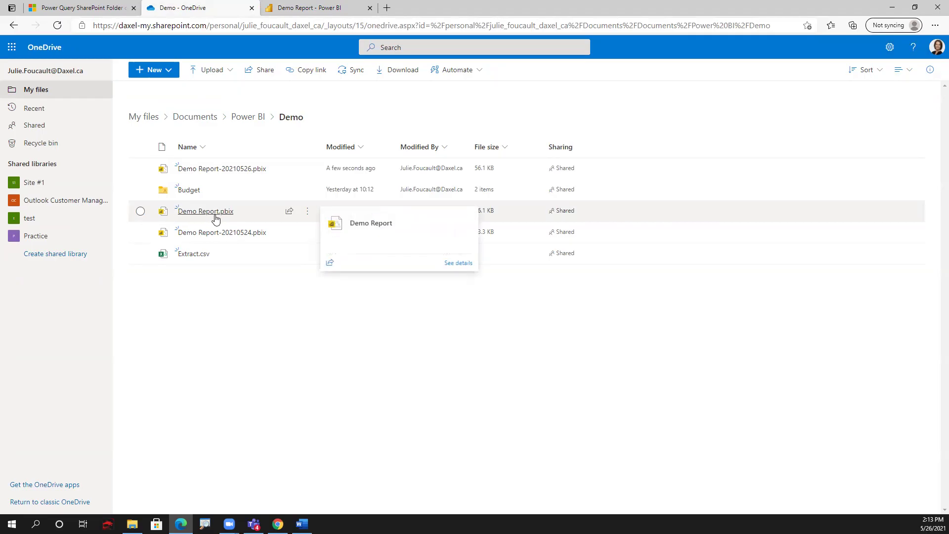